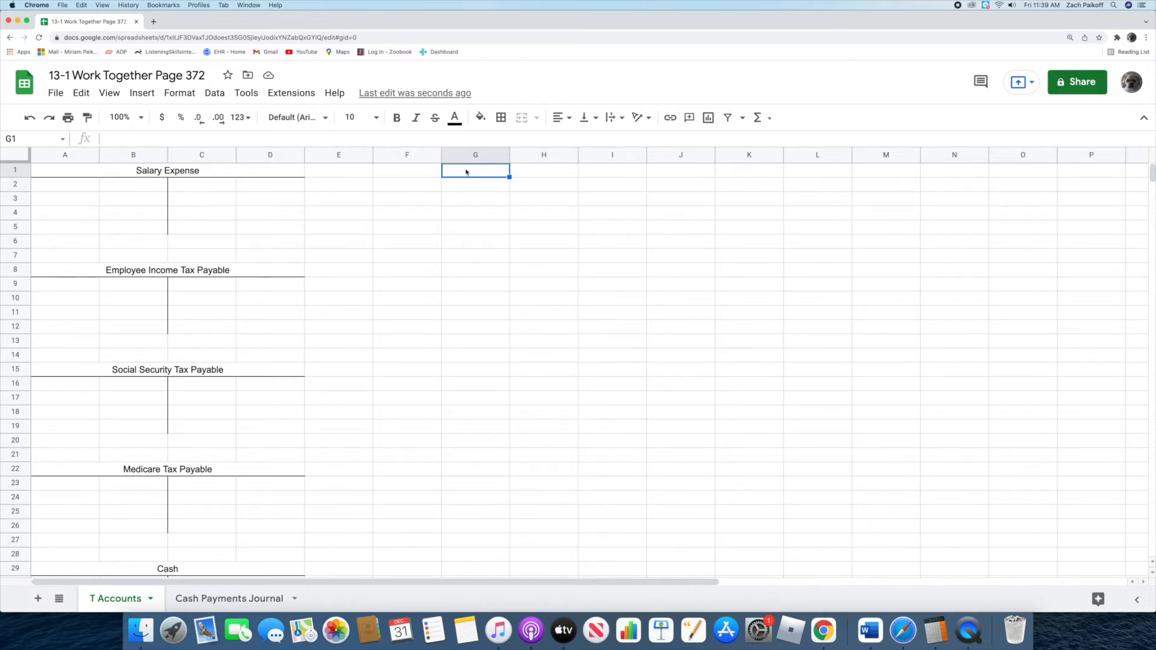
Enter a 12,600 debit in the Salary Expense T account and a 1,186 credit in Employee Income Tax Payable.
double_click(145, 183)
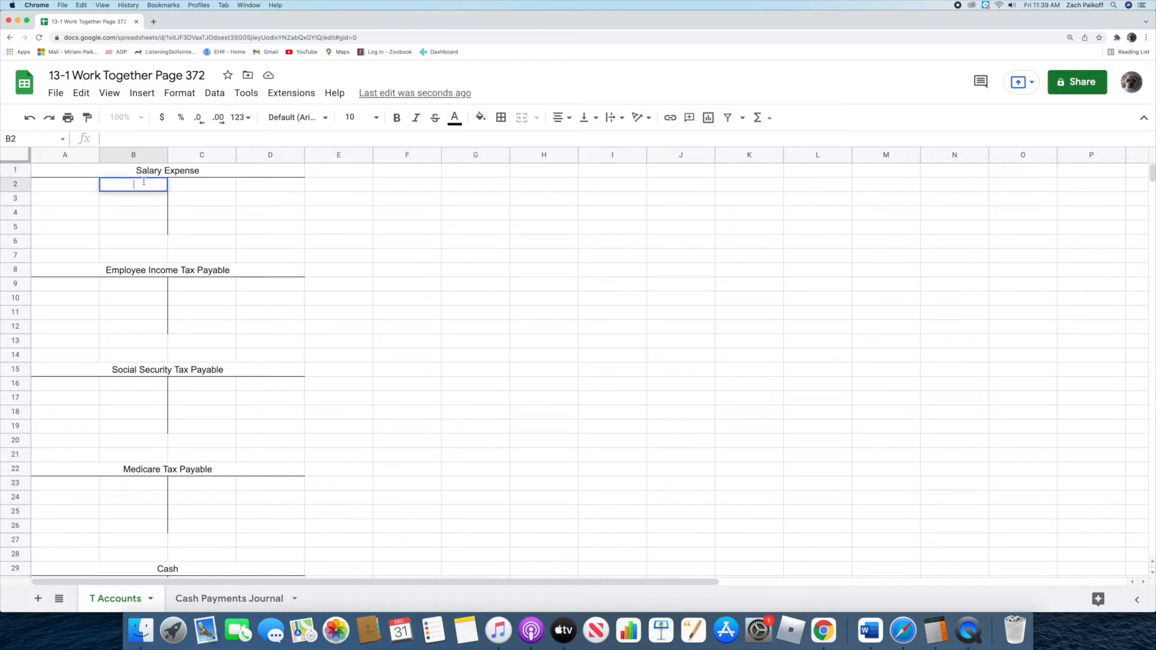
type("12600")
key("Return")
left_click(192, 285)
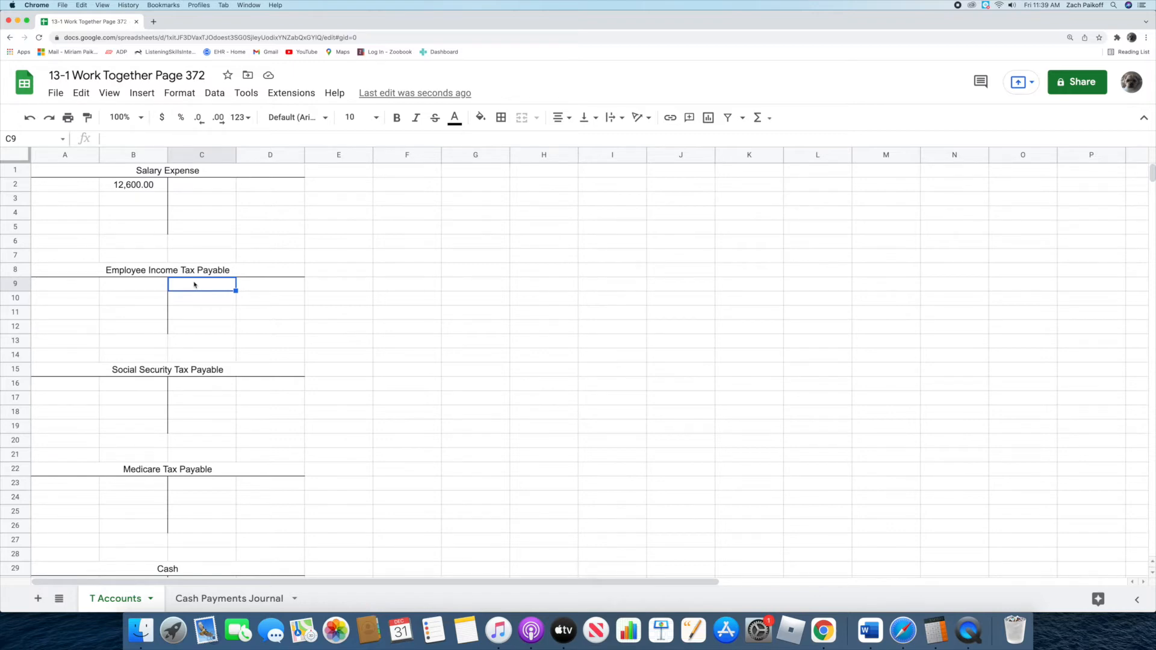
key("Return")
type("1,18")
type("6")
key("Return")
Enter a 781.20 credit in the Social Security Tax Payable T account and a 182.70 credit in Medicare Tax Payable.
left_click(189, 384)
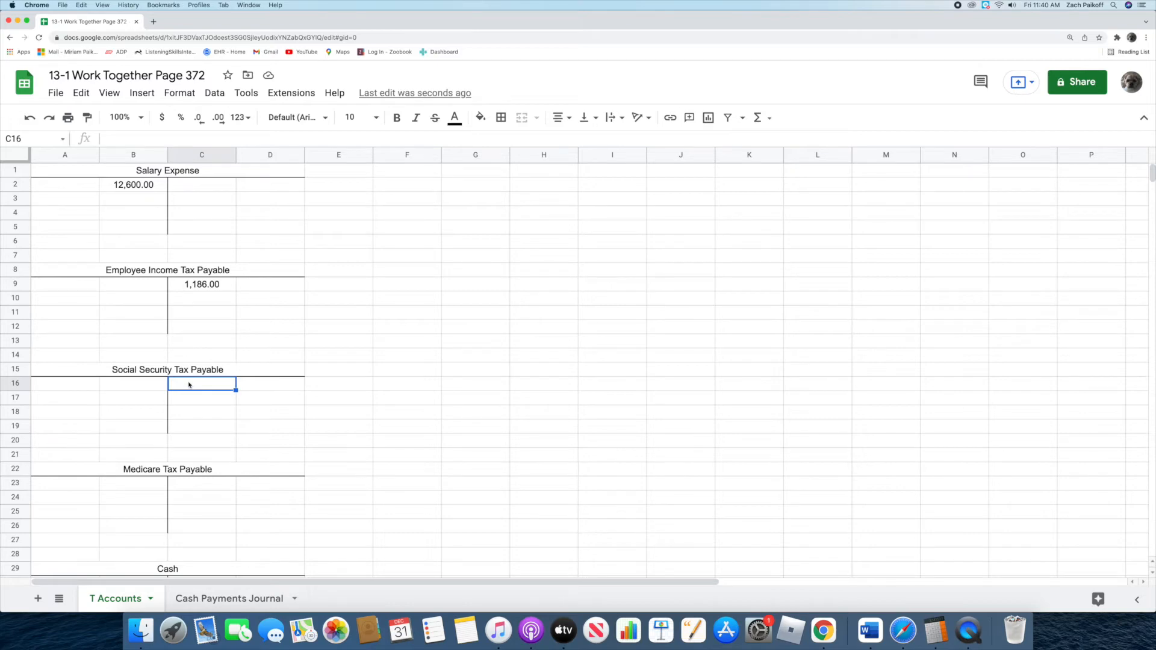
double_click(189, 383)
type("781.20")
key("Return")
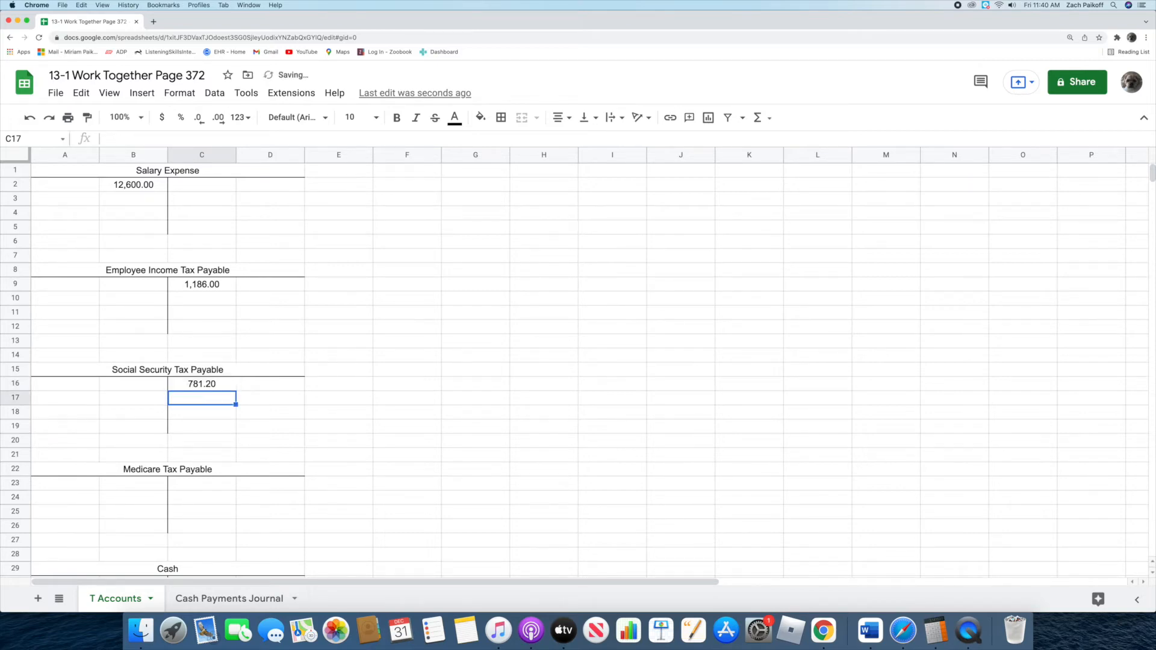
left_click(188, 487)
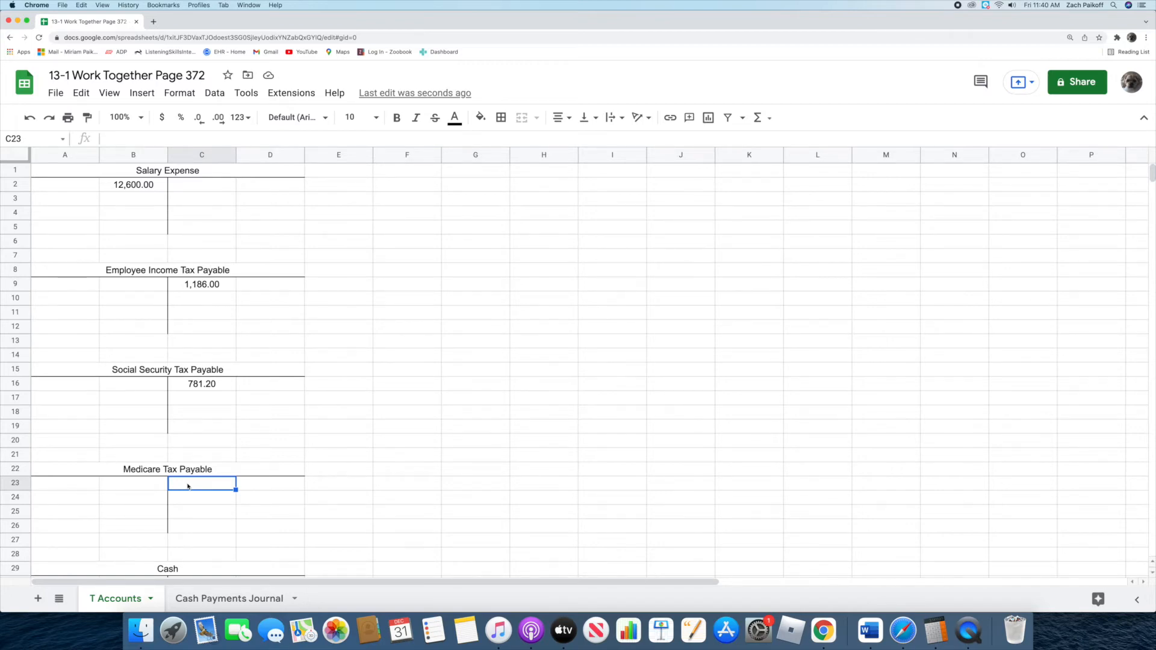
double_click(191, 481)
type("182.70")
key("Return")
Switch to Calculator and add the three tax payable credits, 1186, 781.20 and 182.70.
scroll(213, 479, "down", 3)
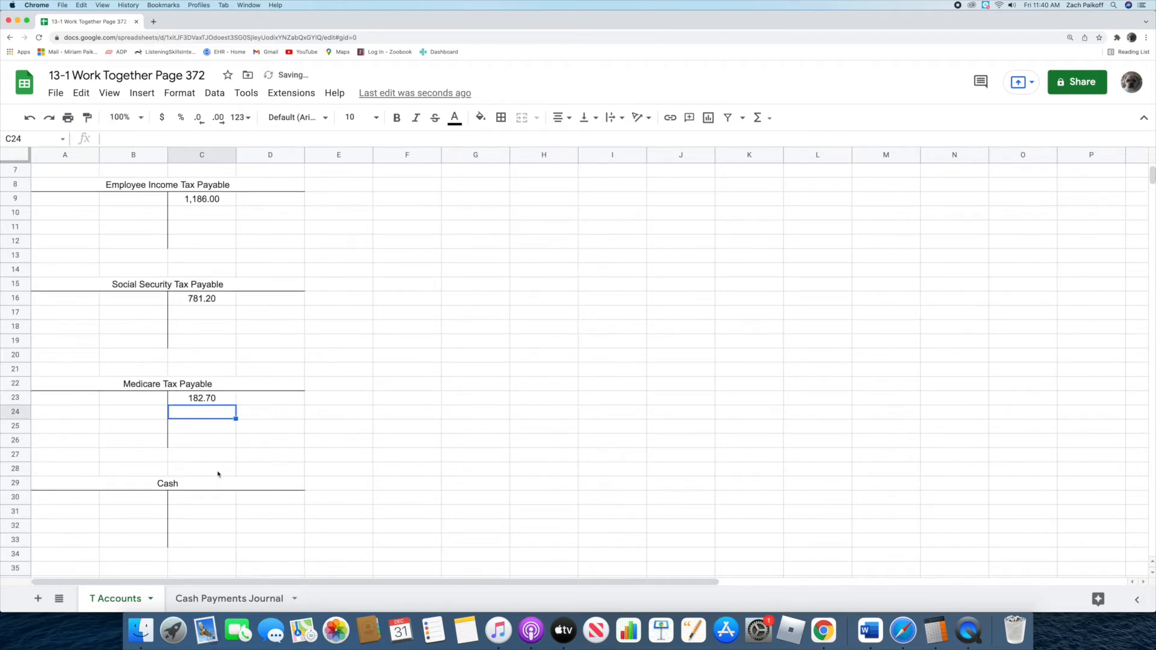
left_click(209, 503)
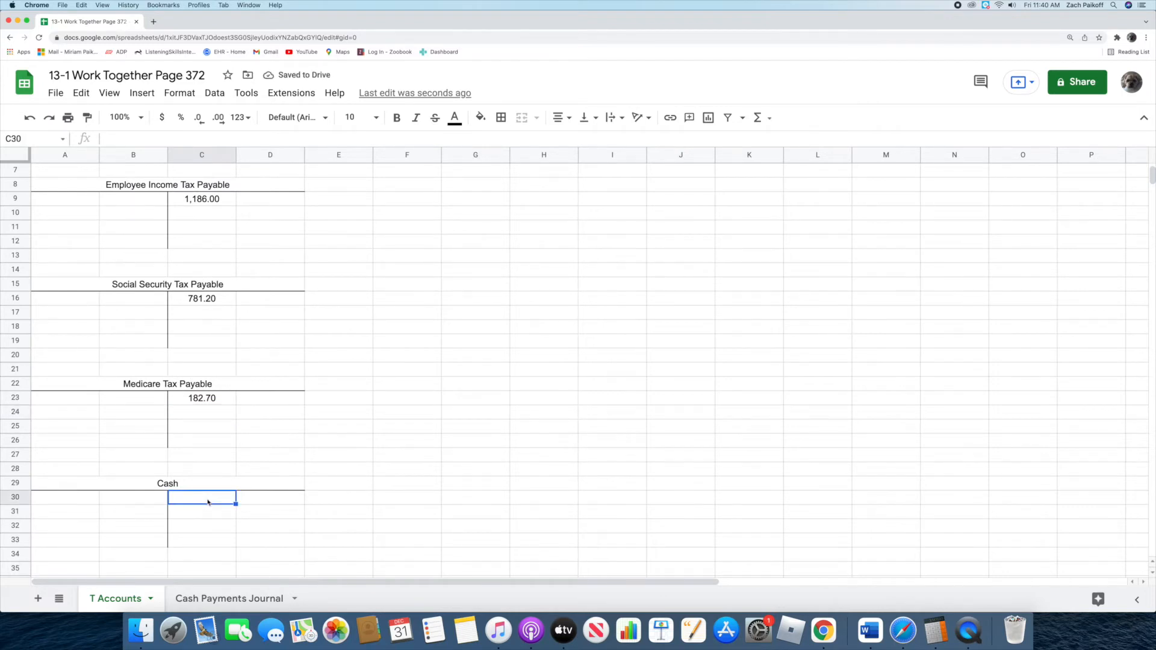
scroll(130, 245, "up", 3)
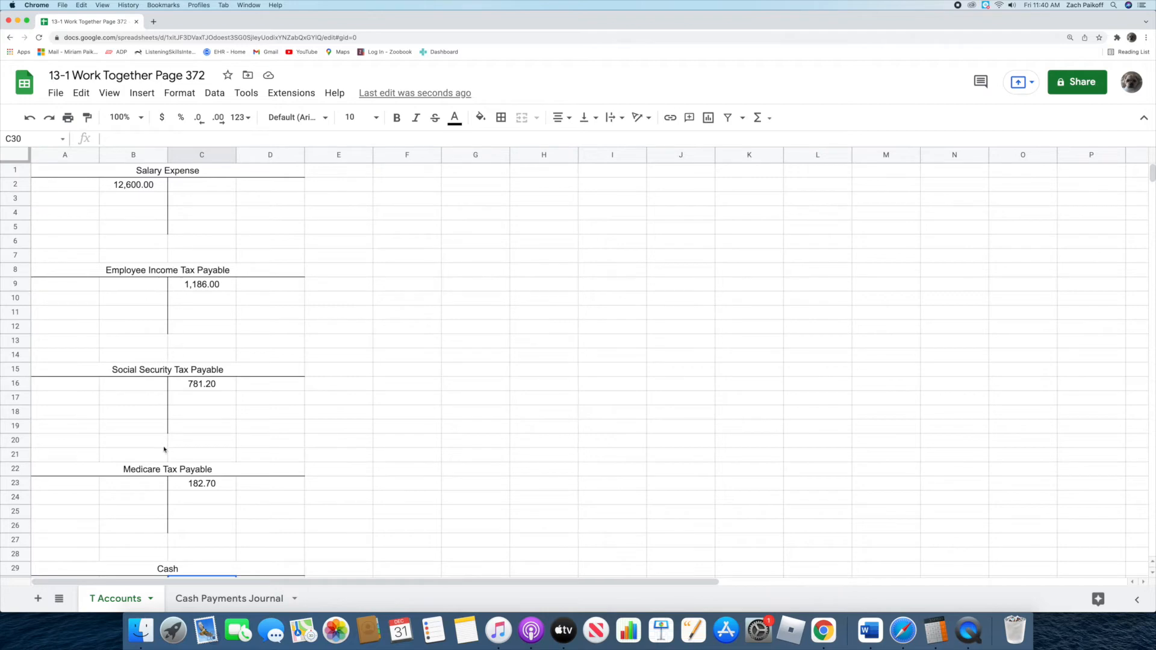
left_click(935, 630)
type("1186")
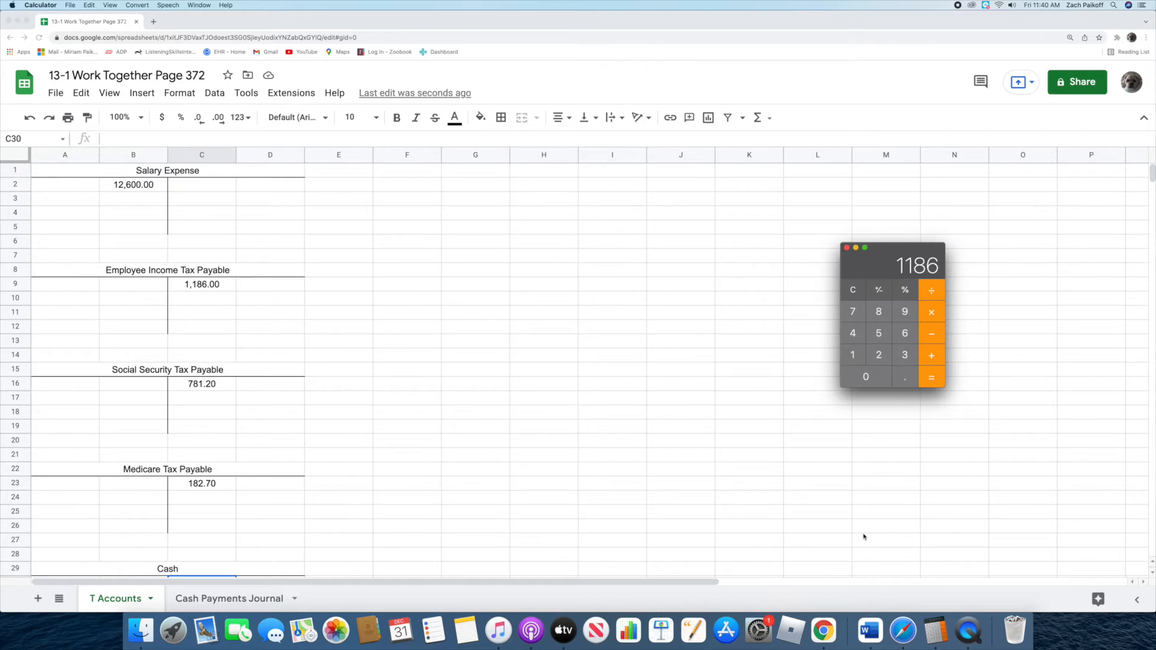
key("plus")
type("781.20")
key("Return")
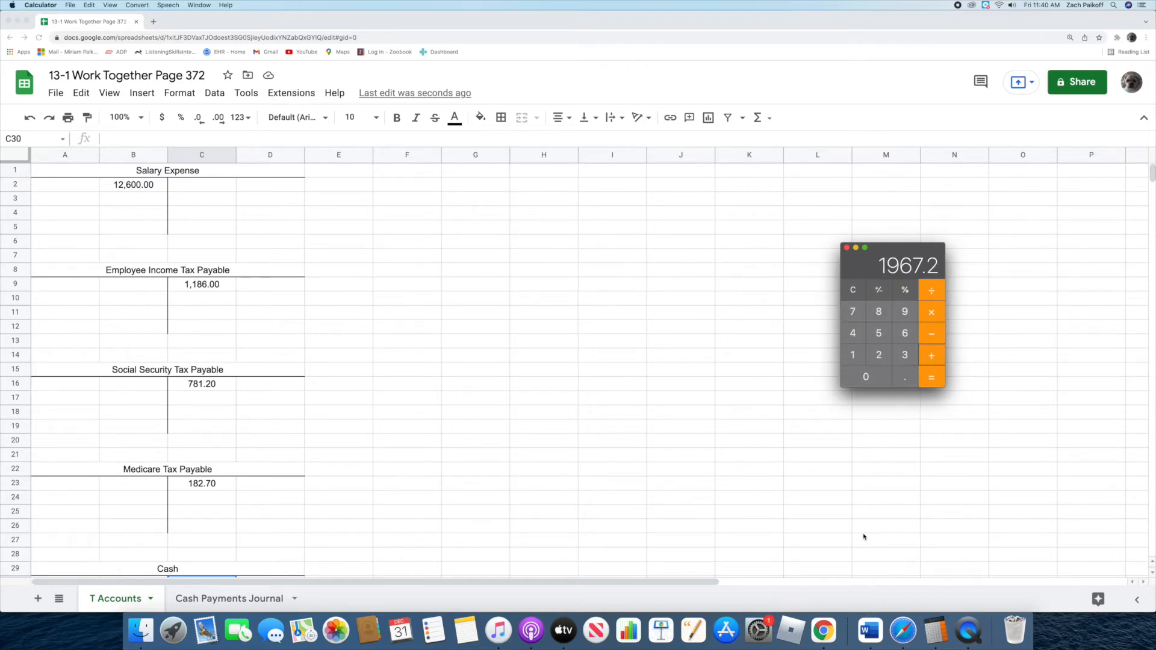
type("182.70")
key("Return")
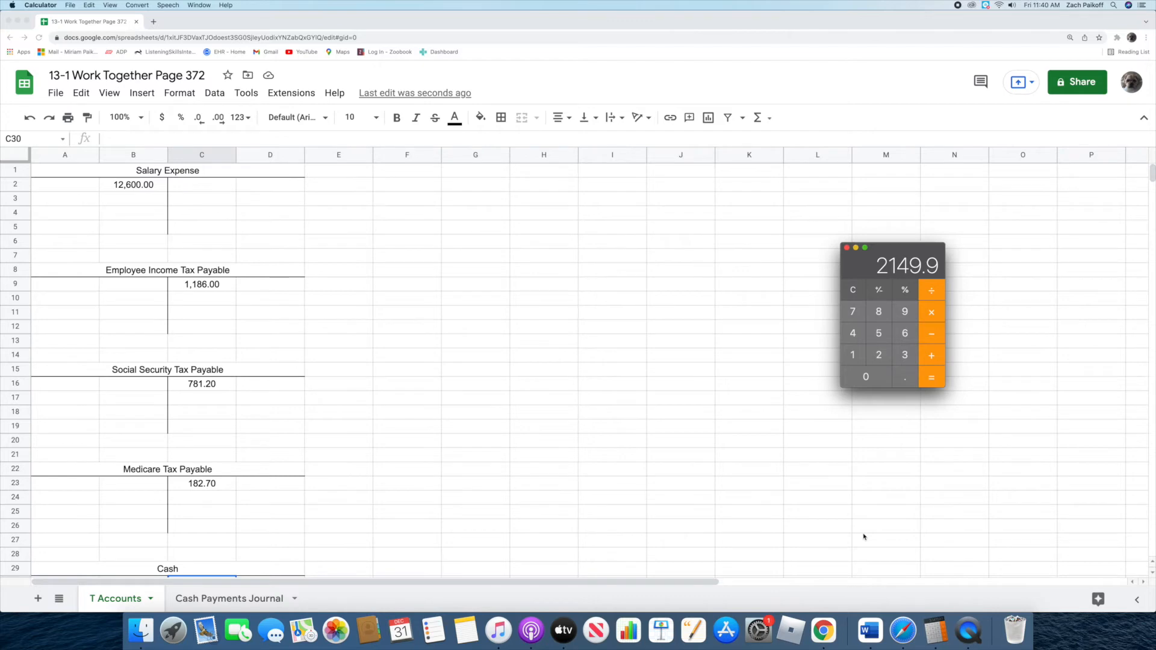
Clear the calculator and subtract the 2149.90 in taxes from the 12600 salary expense.
left_click(854, 292)
type("12600")
key("minus")
type("2149.90")
key("Return")
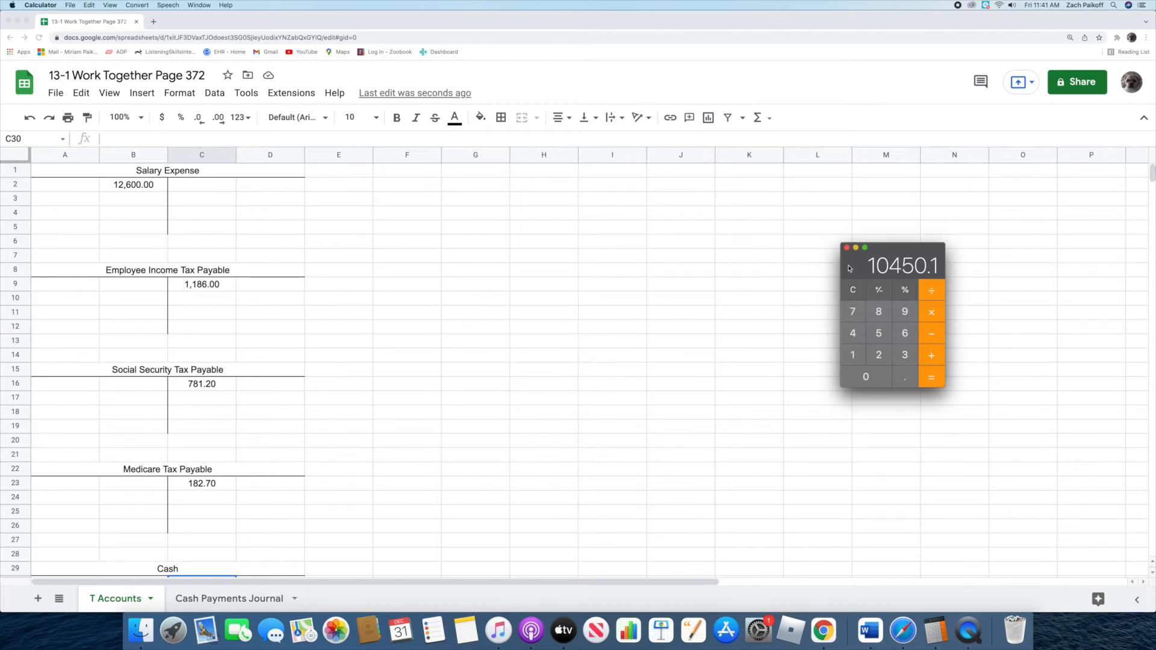
Return to the spreadsheet in Chrome and enter 10,450.10 on the credit side of the Cash T account.
left_click(494, 338)
scroll(437, 398, "down", 2)
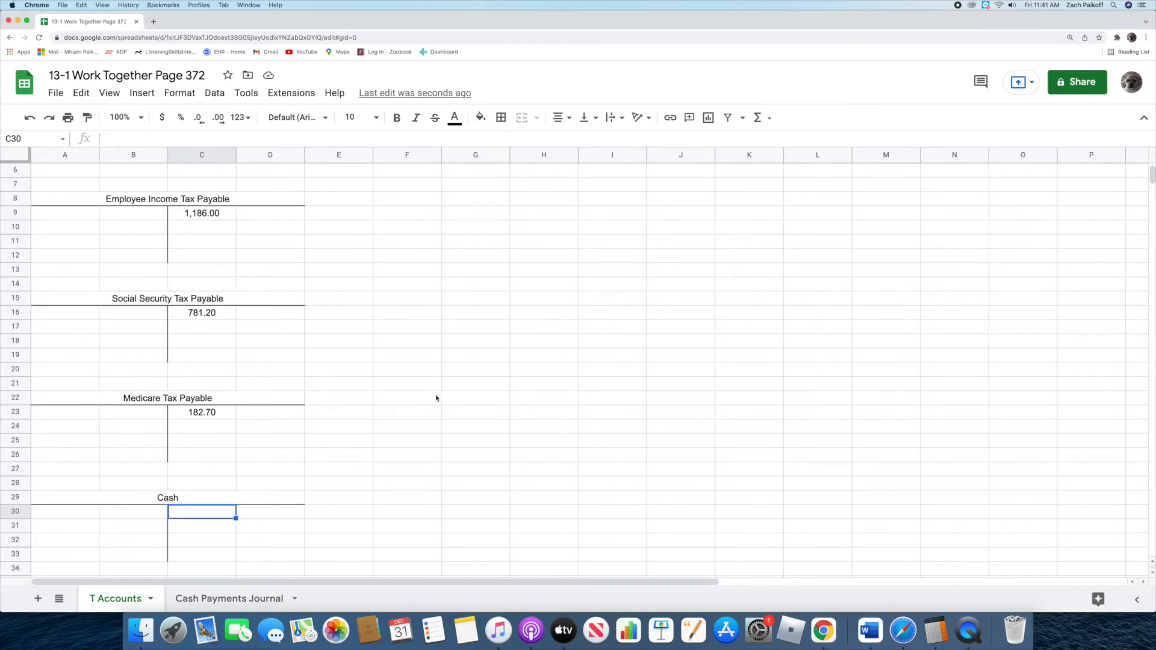
double_click(179, 516)
type("10,450.10")
key("Return")
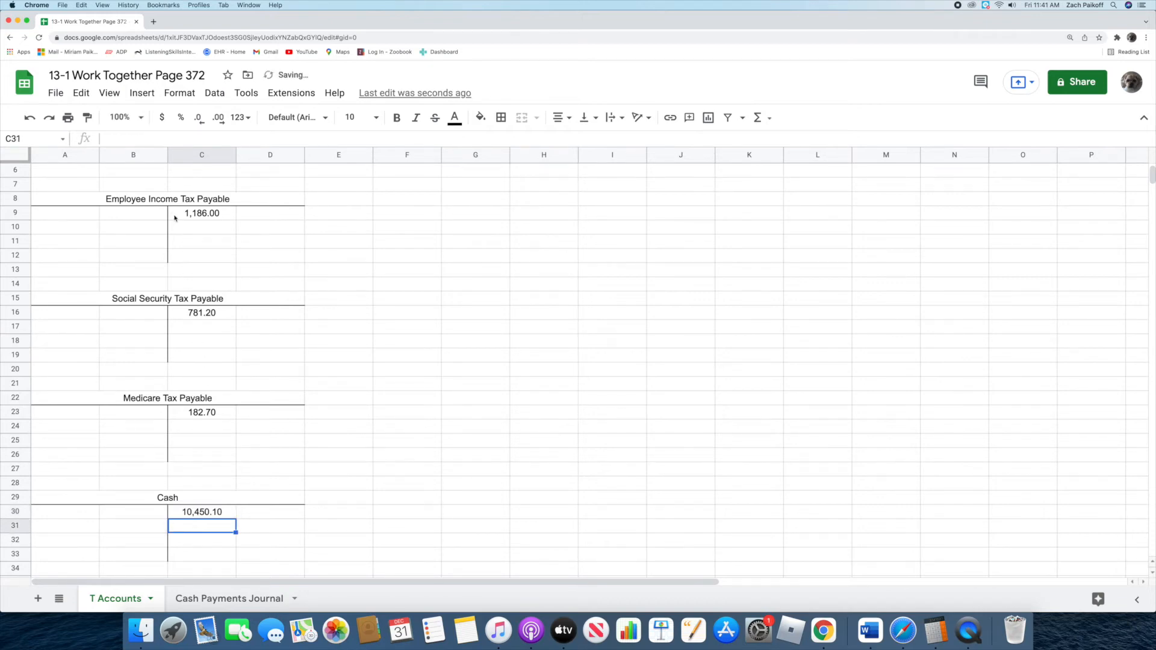
scroll(117, 218, "up", 3)
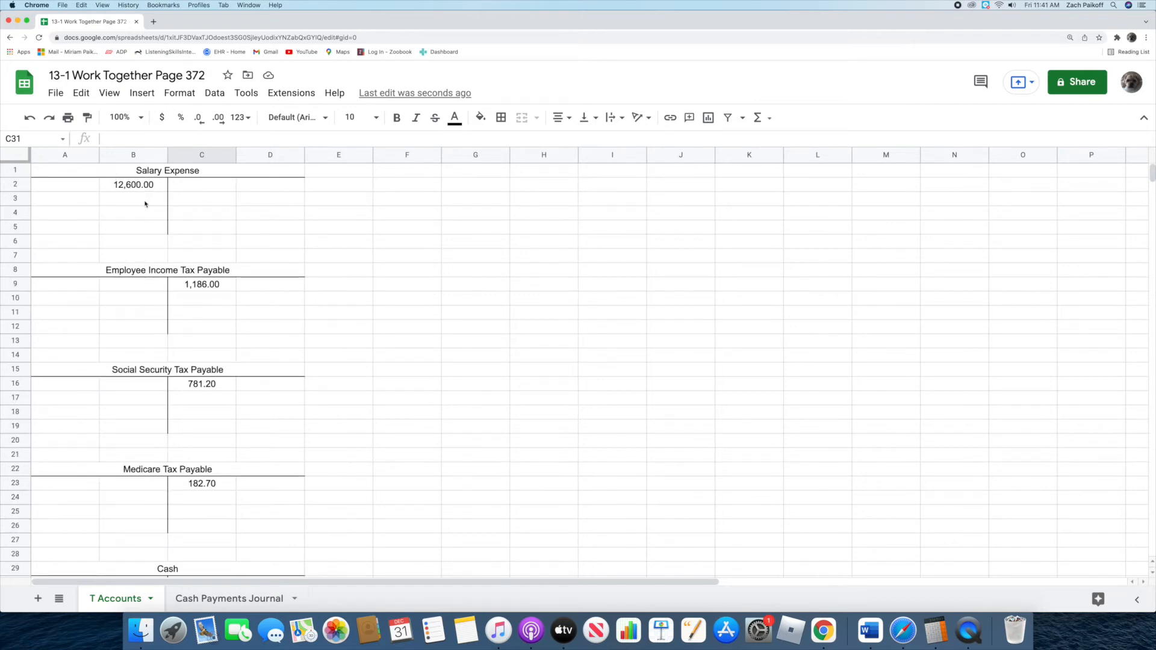
scroll(180, 252, "down", 3)
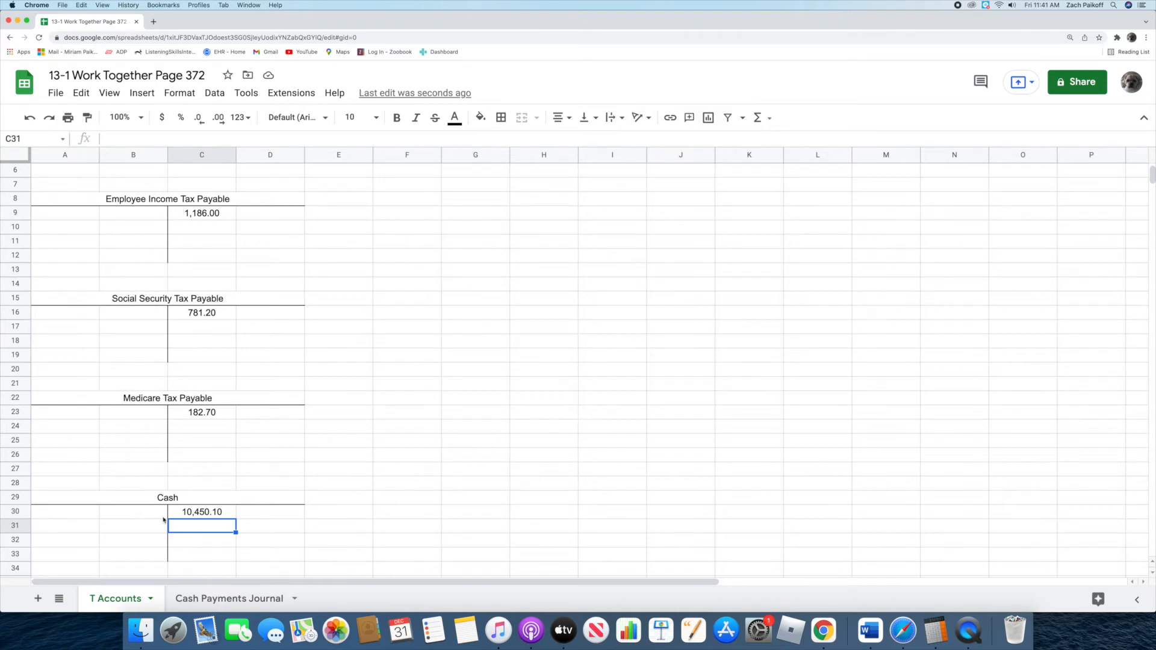
scroll(163, 459, "up", 3)
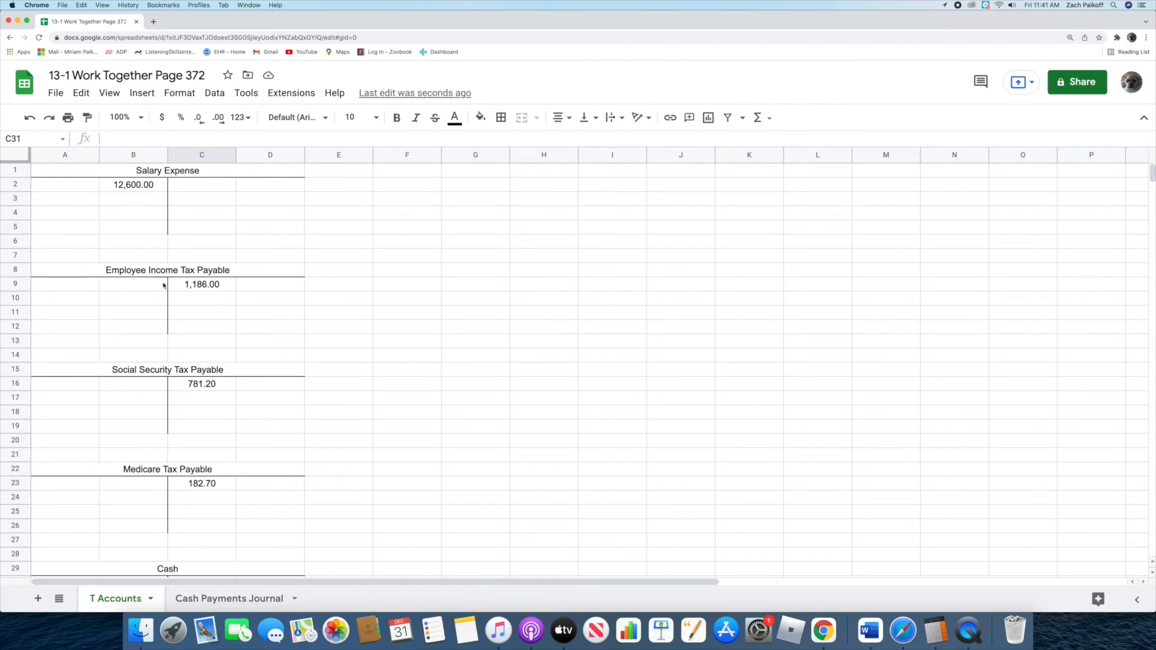
Start the first Cash Payments Journal entry with the date July 15, 2021 and the account title Salary Expense.
left_click(172, 602)
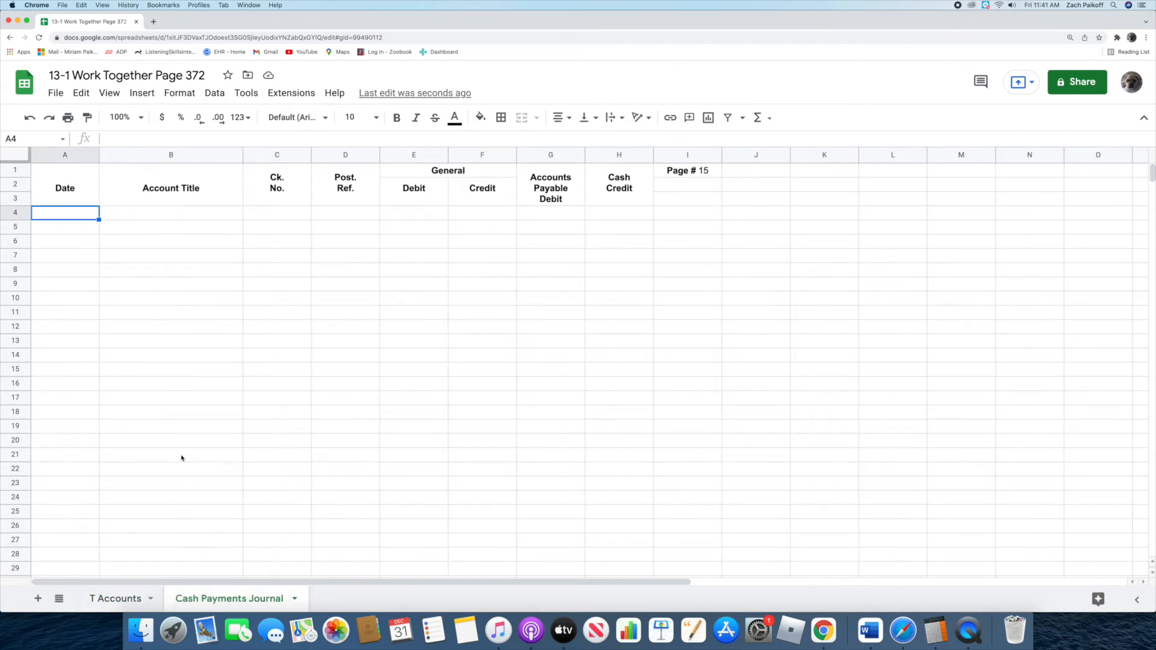
double_click(66, 213)
type("July 15, 2021")
key("Return")
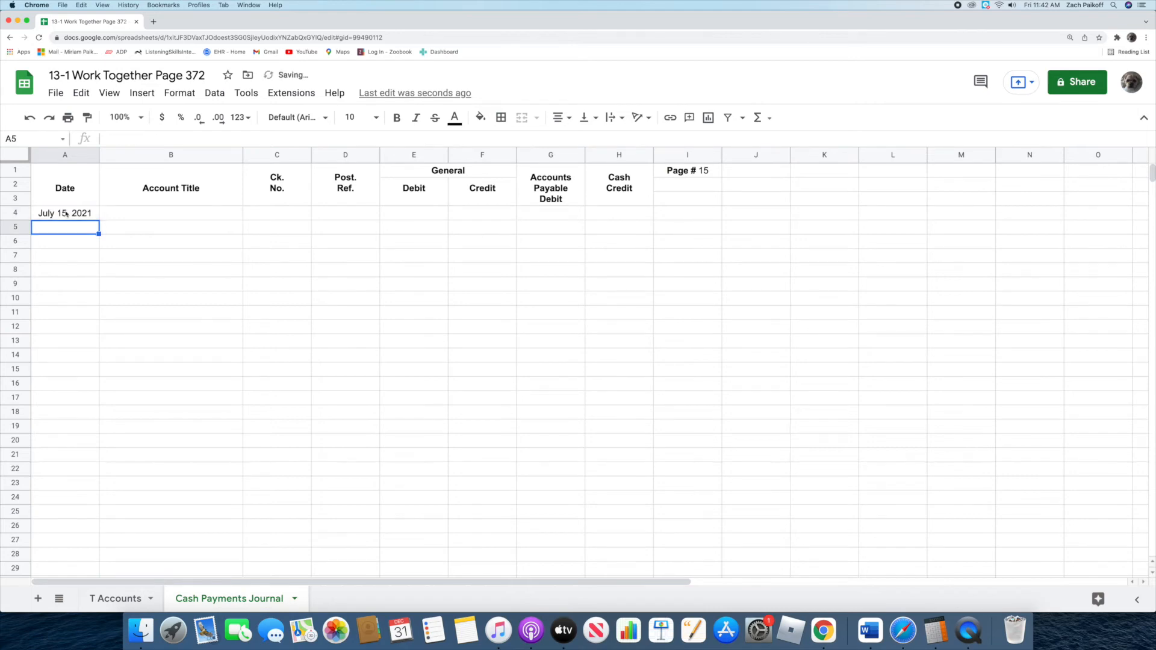
left_click(132, 214)
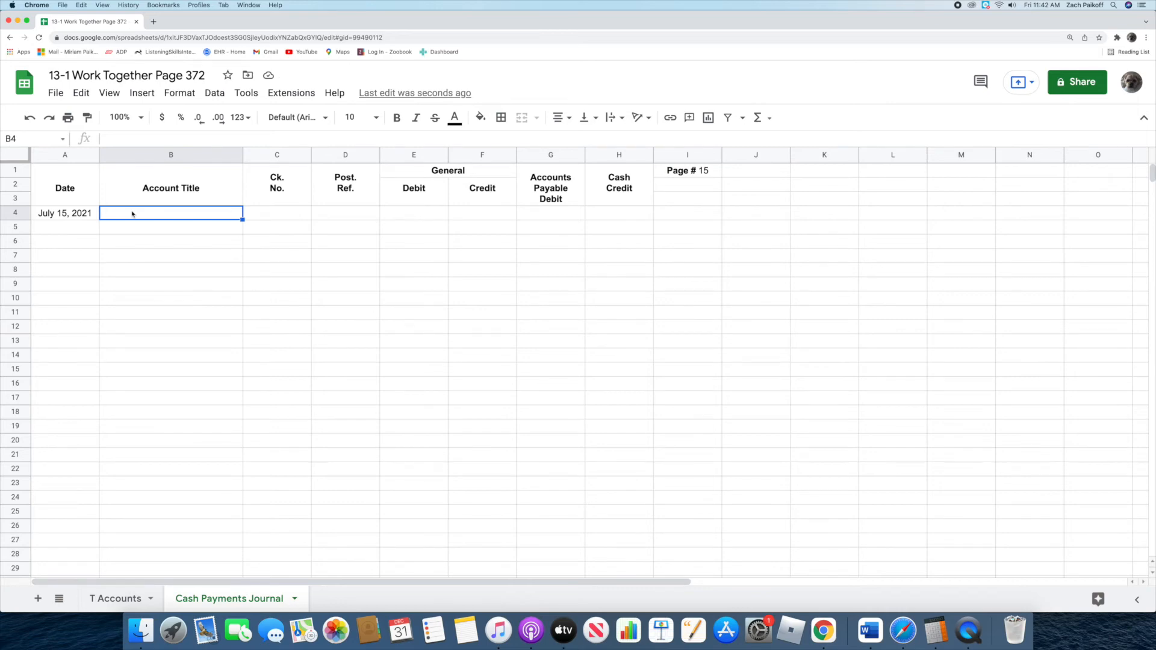
double_click(132, 213)
type("Sa")
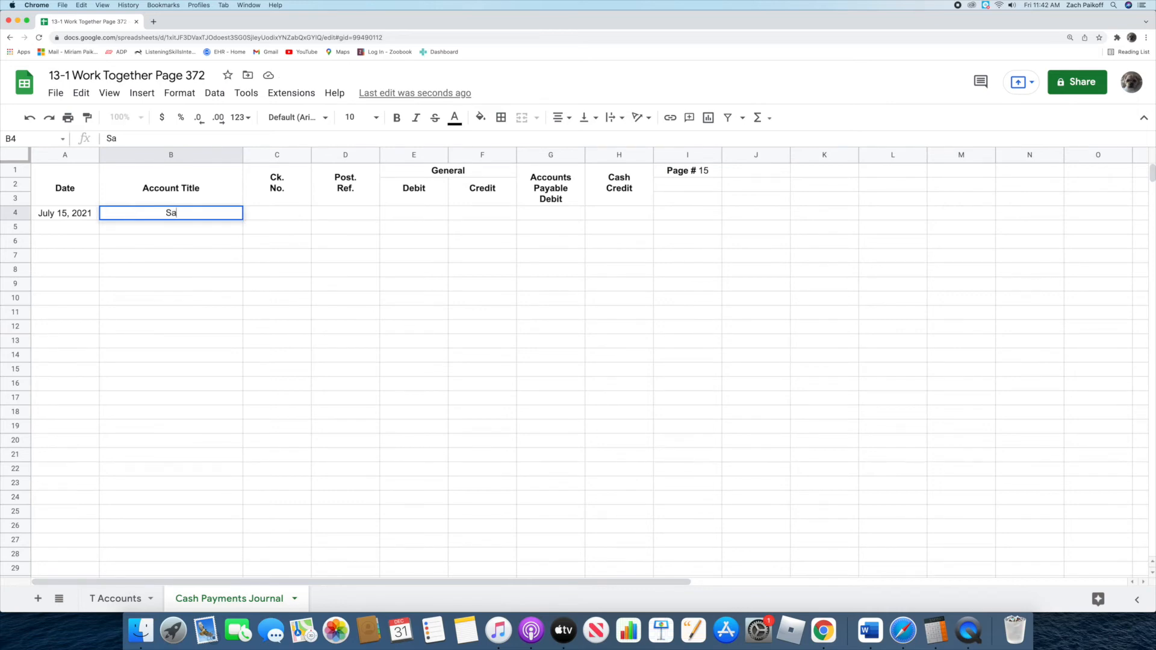
type("lary Expense")
key("Return")
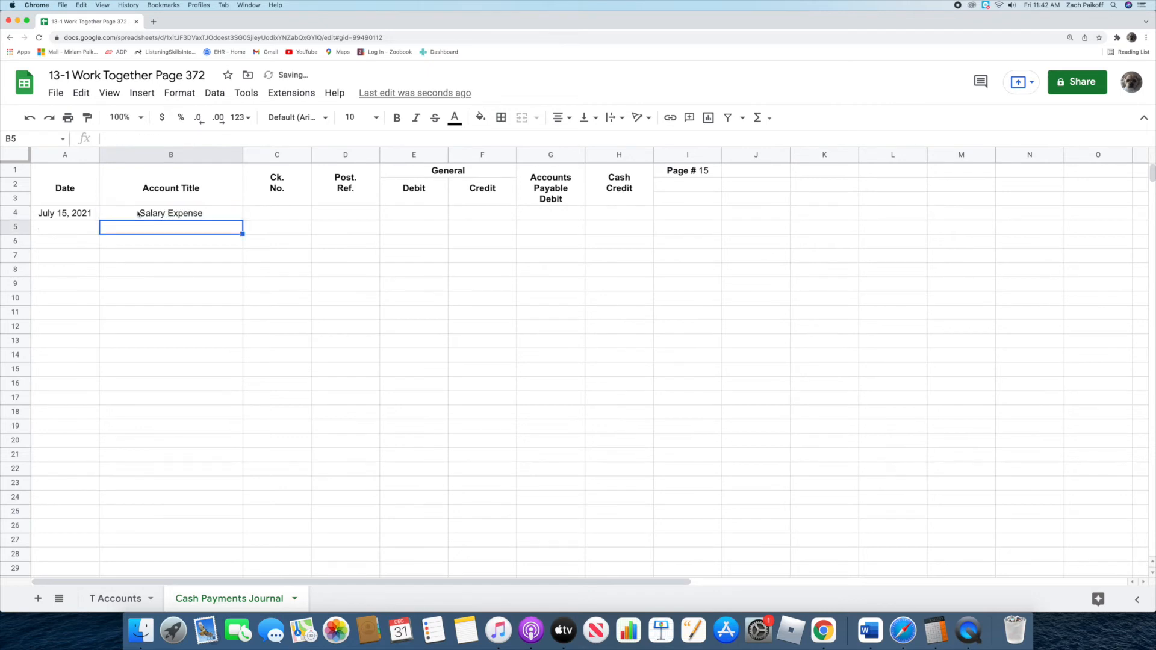
Enter check number 455 for the Salary Expense entry.
left_click(271, 216)
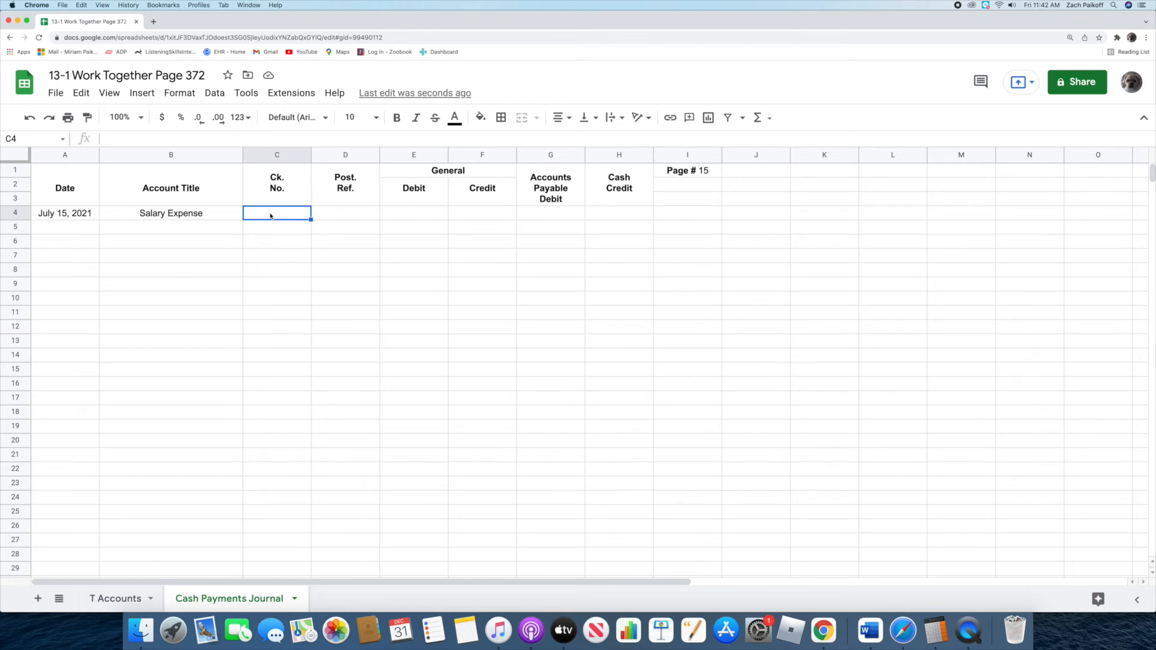
double_click(270, 214)
type("455")
key("Return")
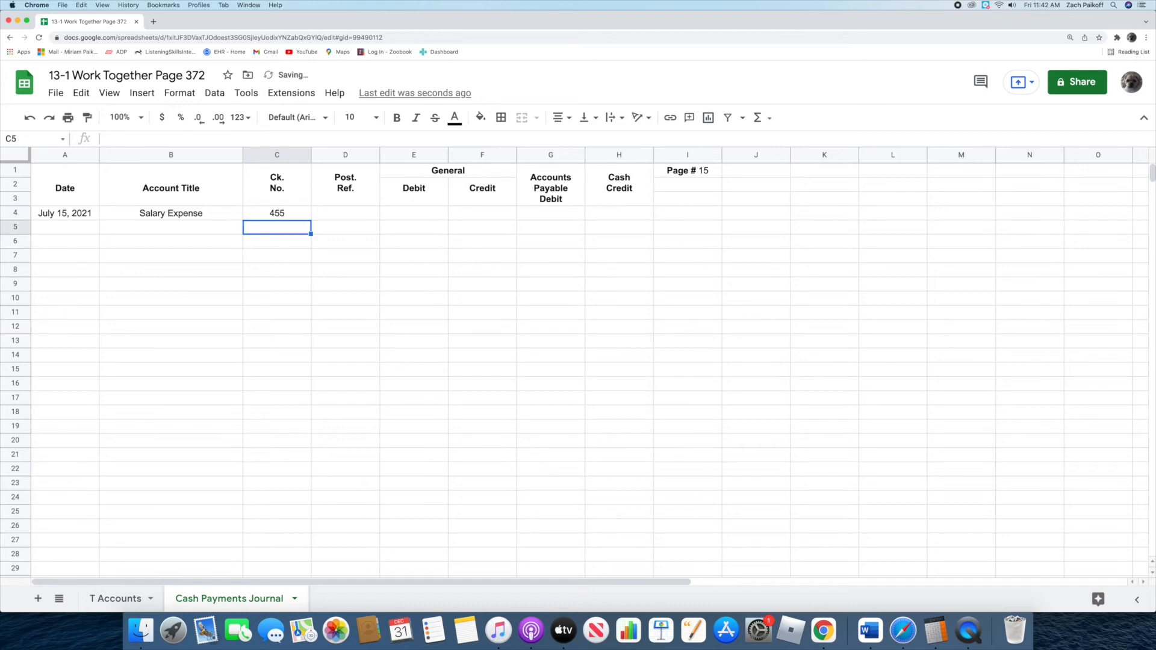
Record a General Debit of 12,600 and a Cash Credit of 10,450.10 for the Salary Expense entry.
left_click(405, 212)
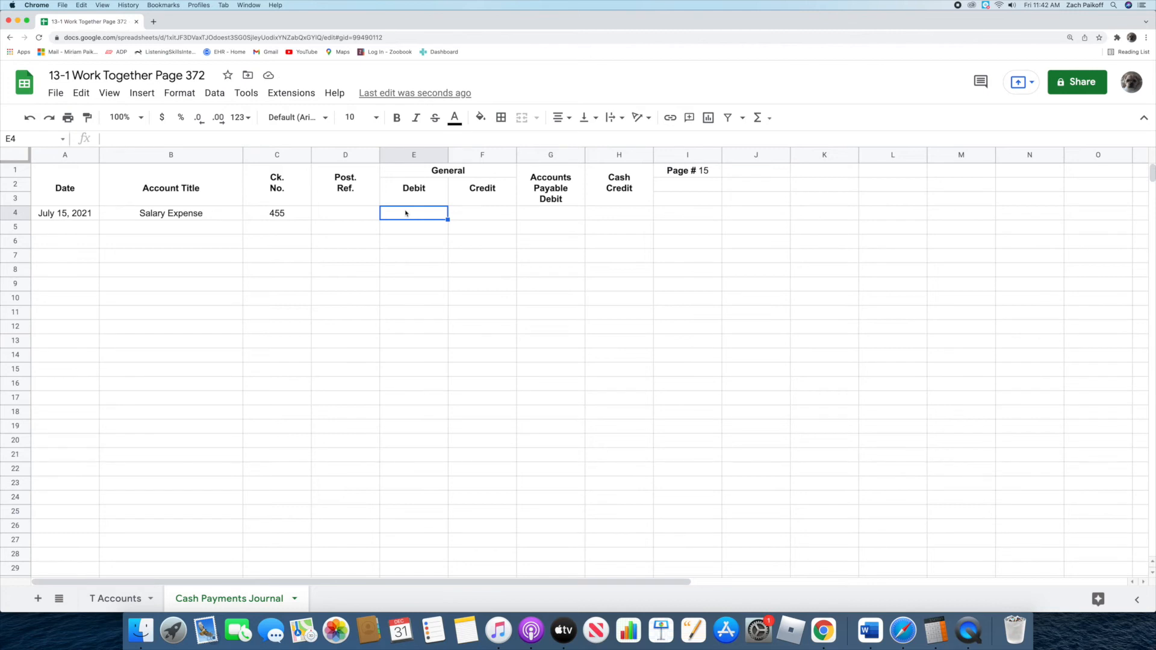
double_click(406, 212)
type("12600")
key("Return")
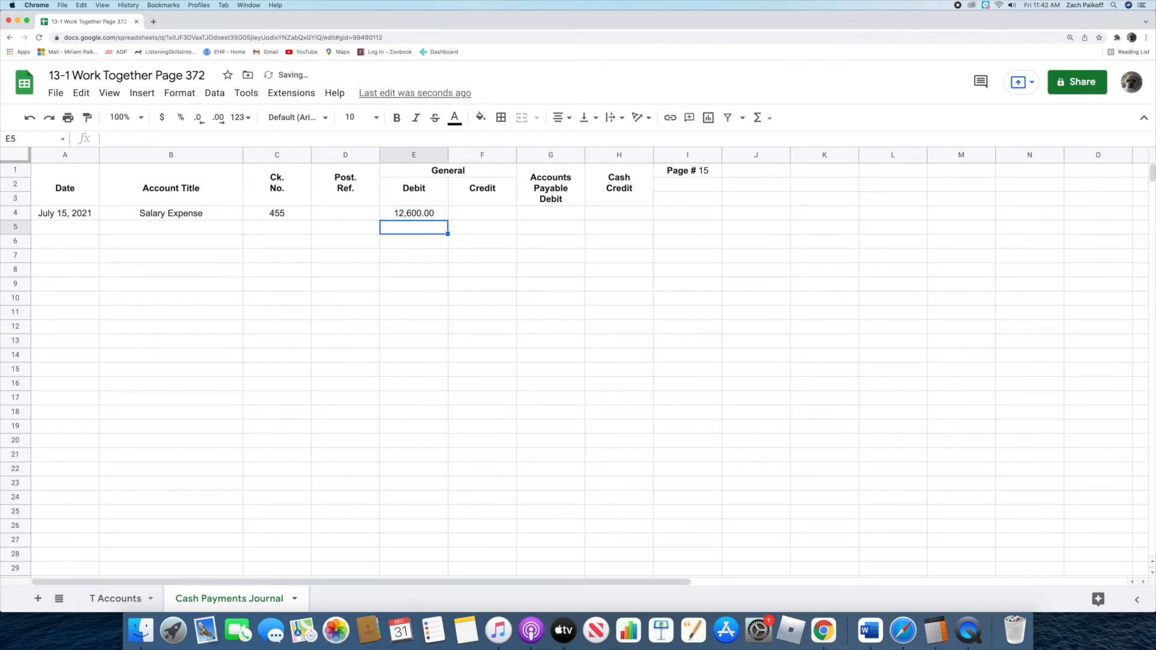
left_click(608, 212)
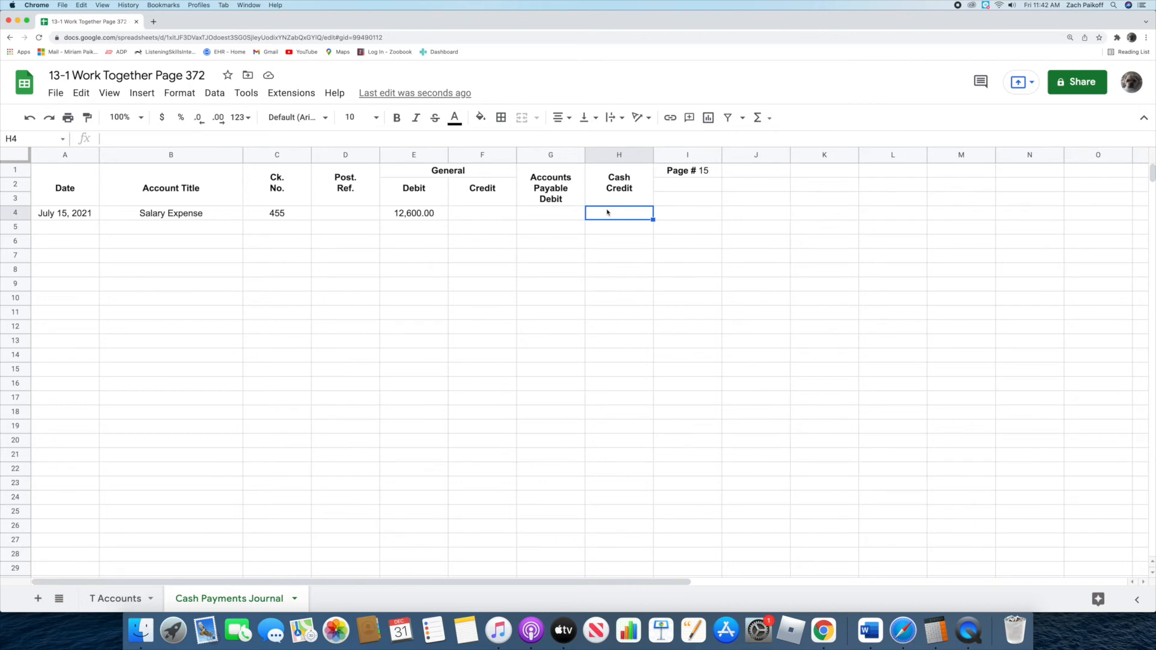
double_click(608, 211)
type("10450.10")
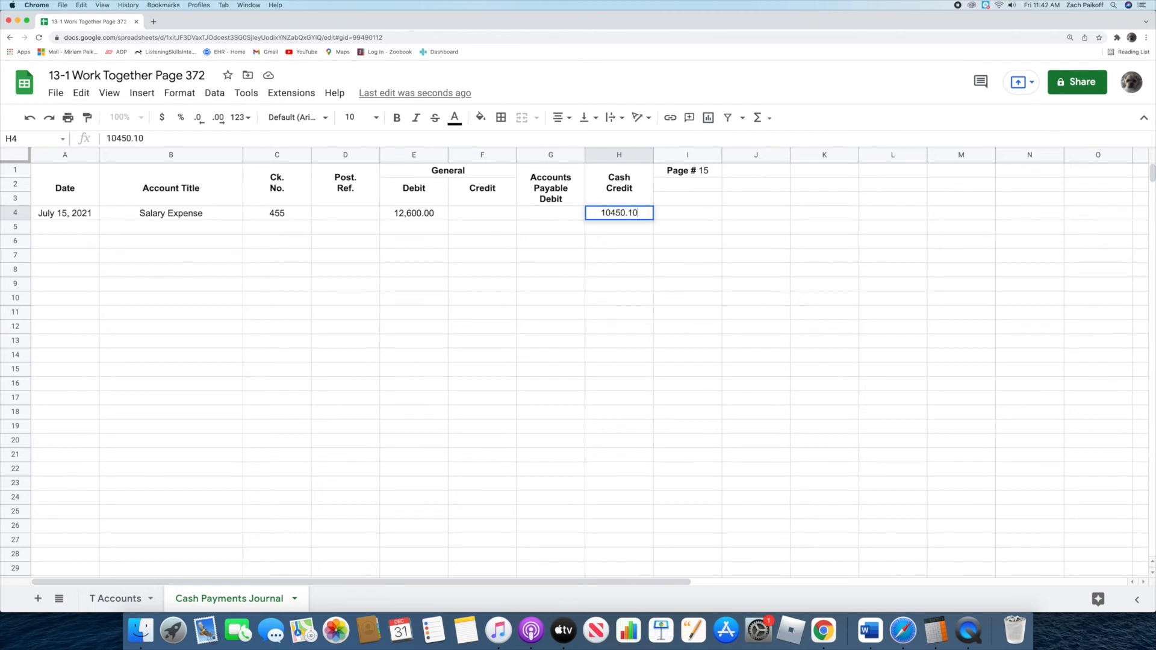
key("Return")
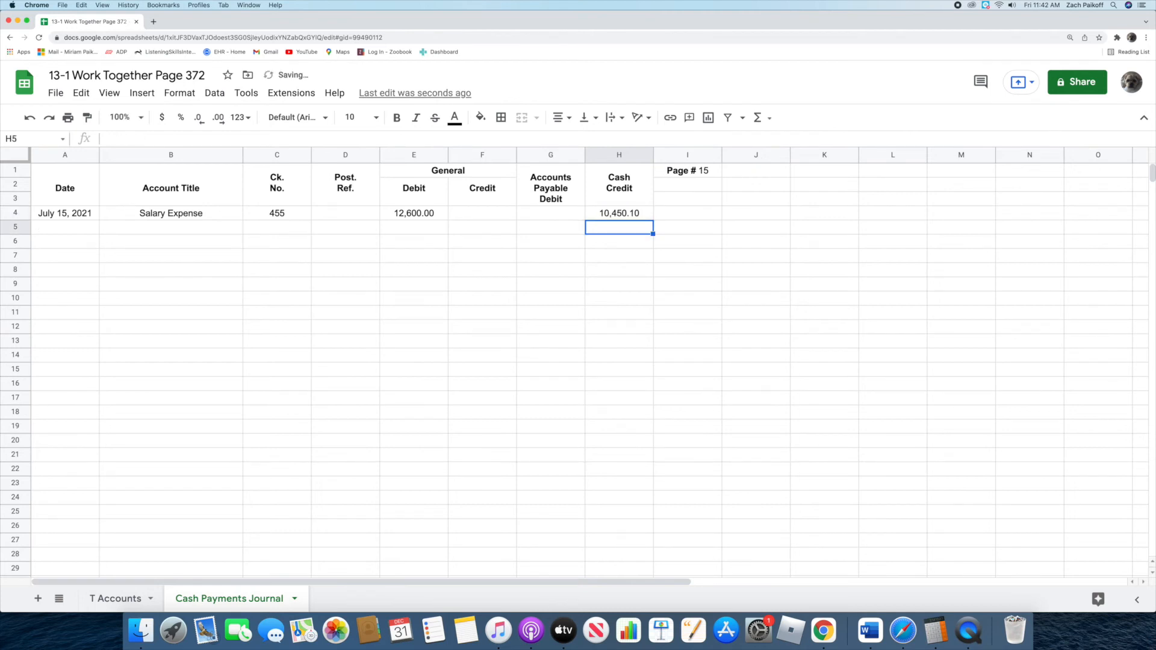
Enter Employee Income Tax Payable as the account title in the row below Salary Expense.
left_click(194, 229)
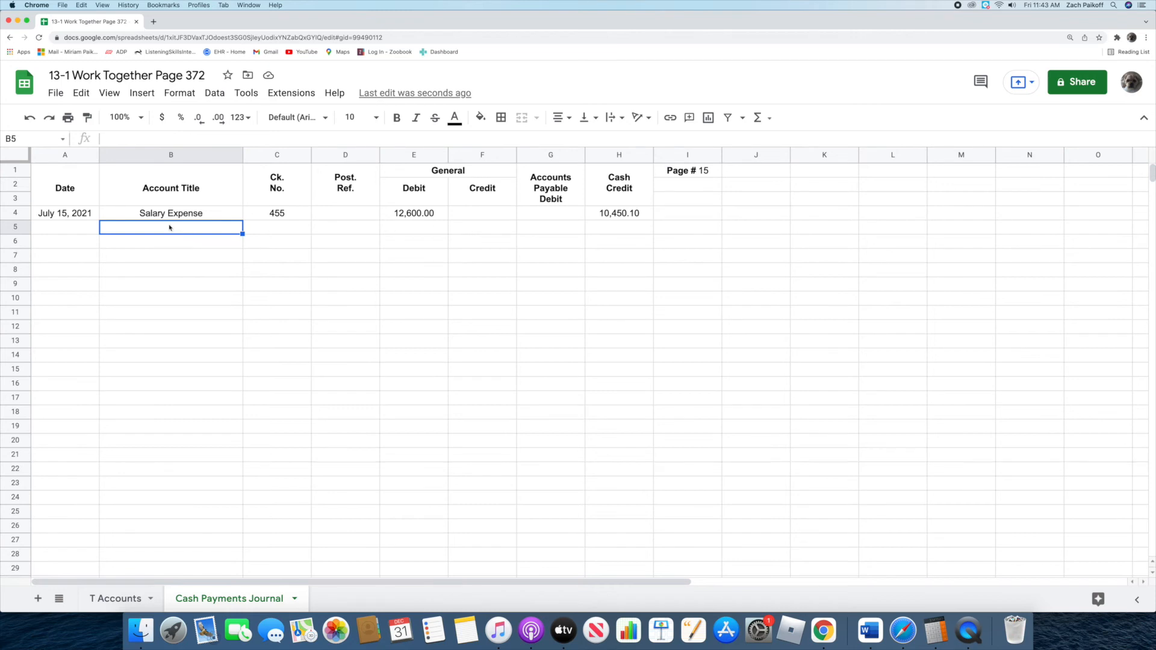
type("Empl")
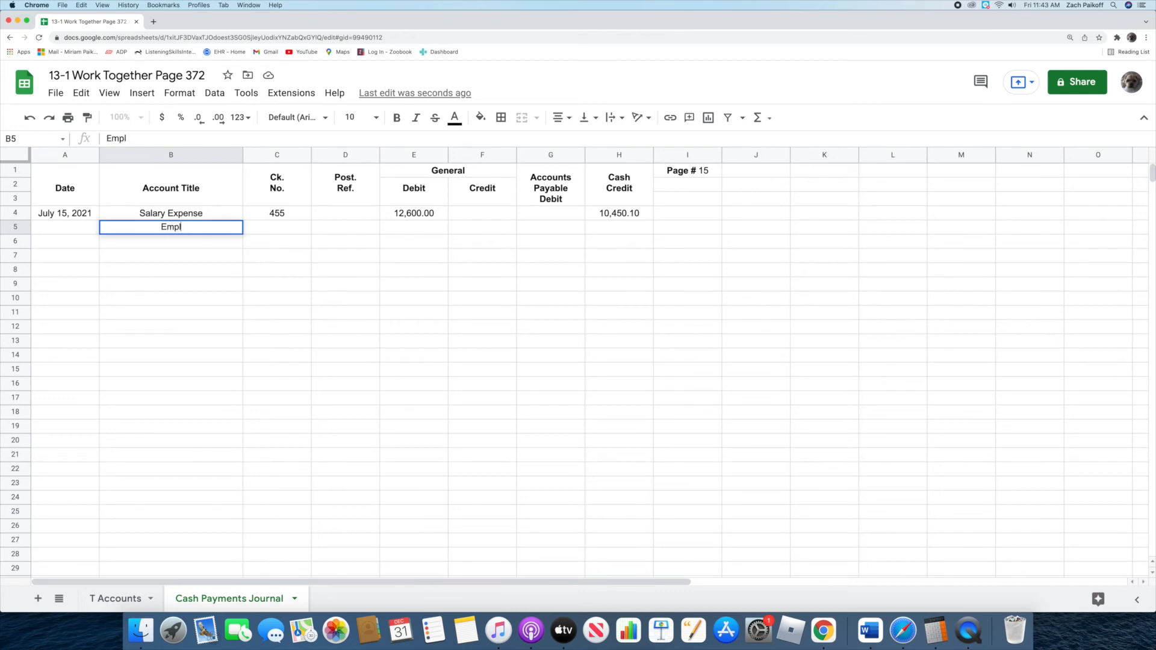
type("oyee Incom")
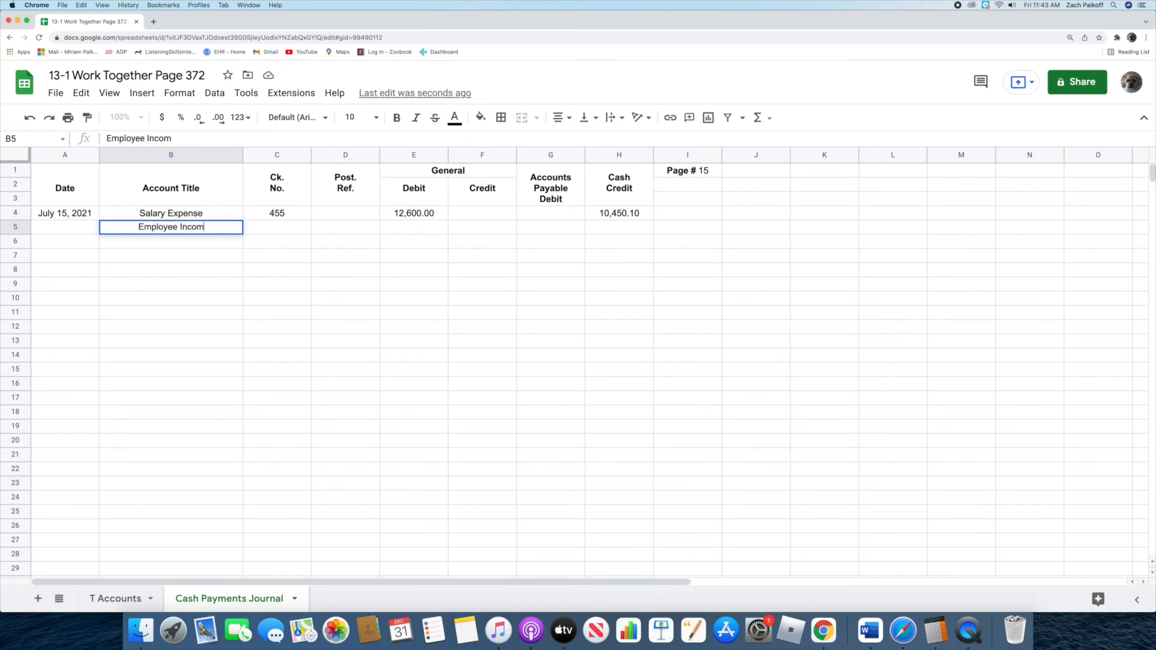
type("e Tax Payable")
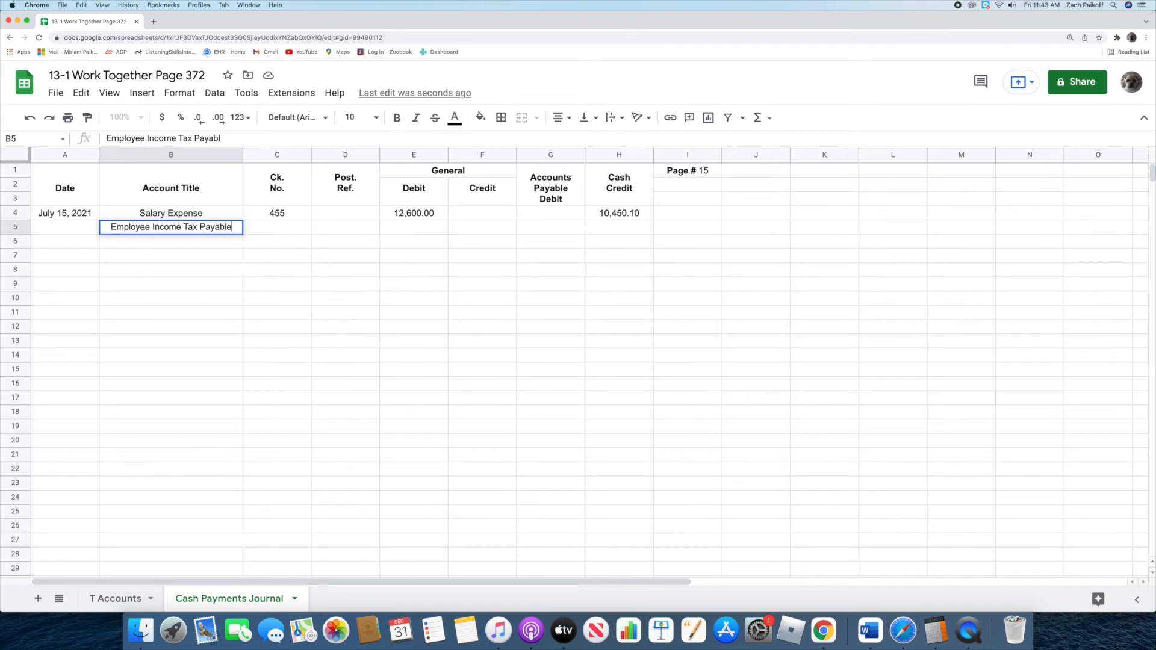
key("Return")
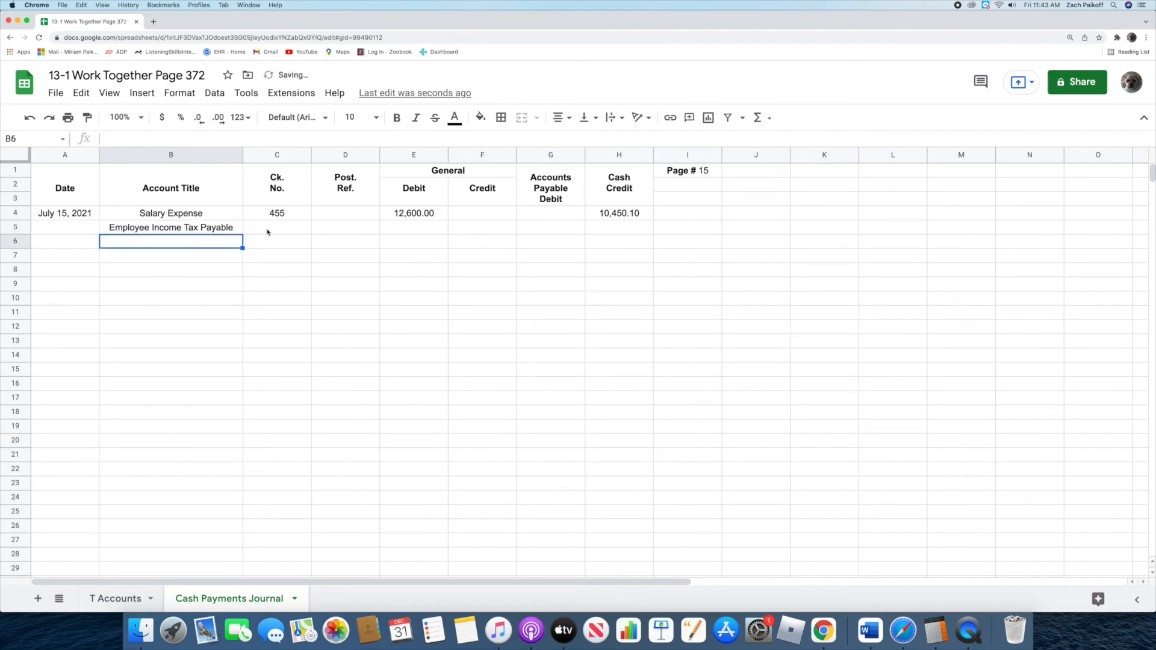
Record a General Credit of 1,186.00 for Employee Income Tax Payable.
left_click(469, 228)
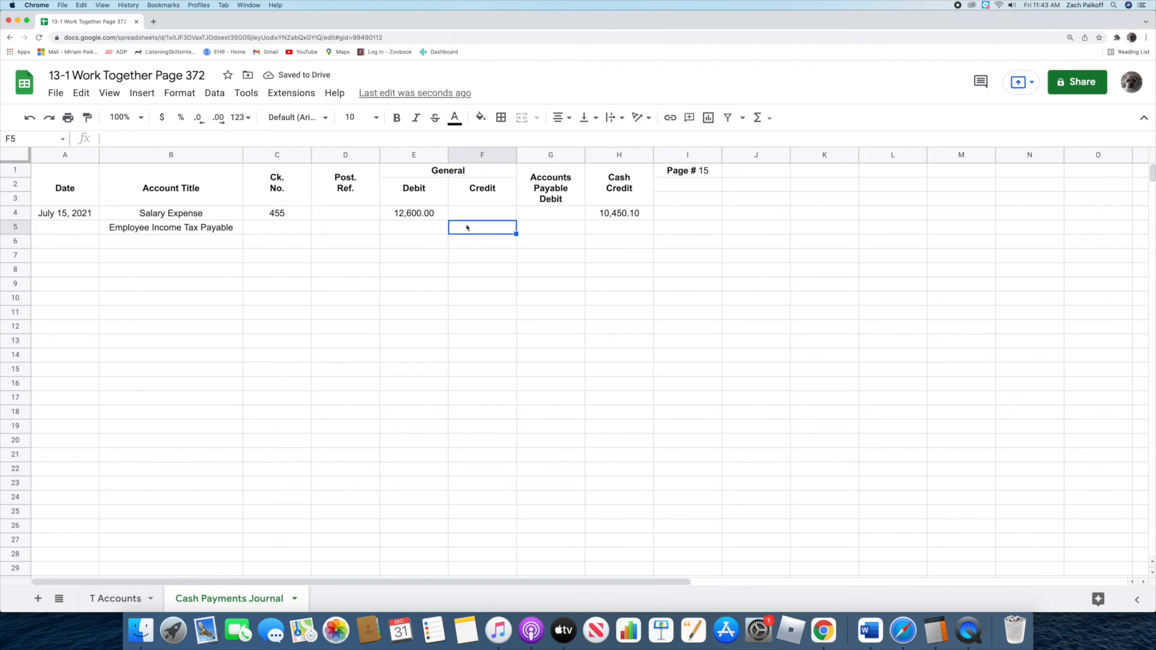
type("1186")
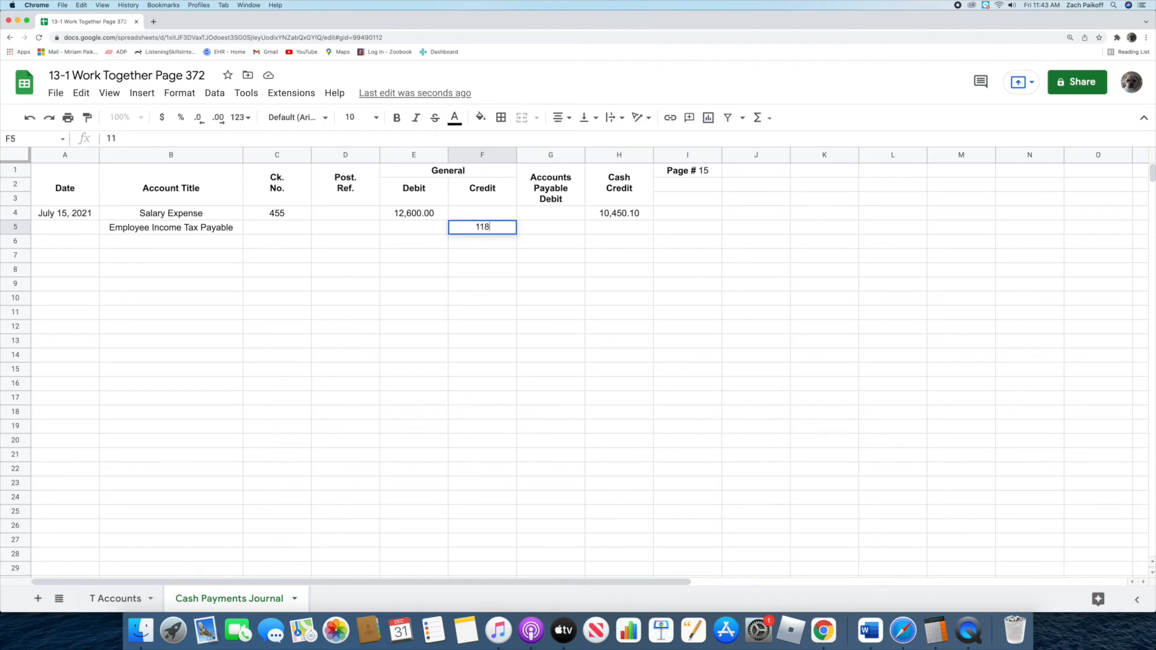
key("Return")
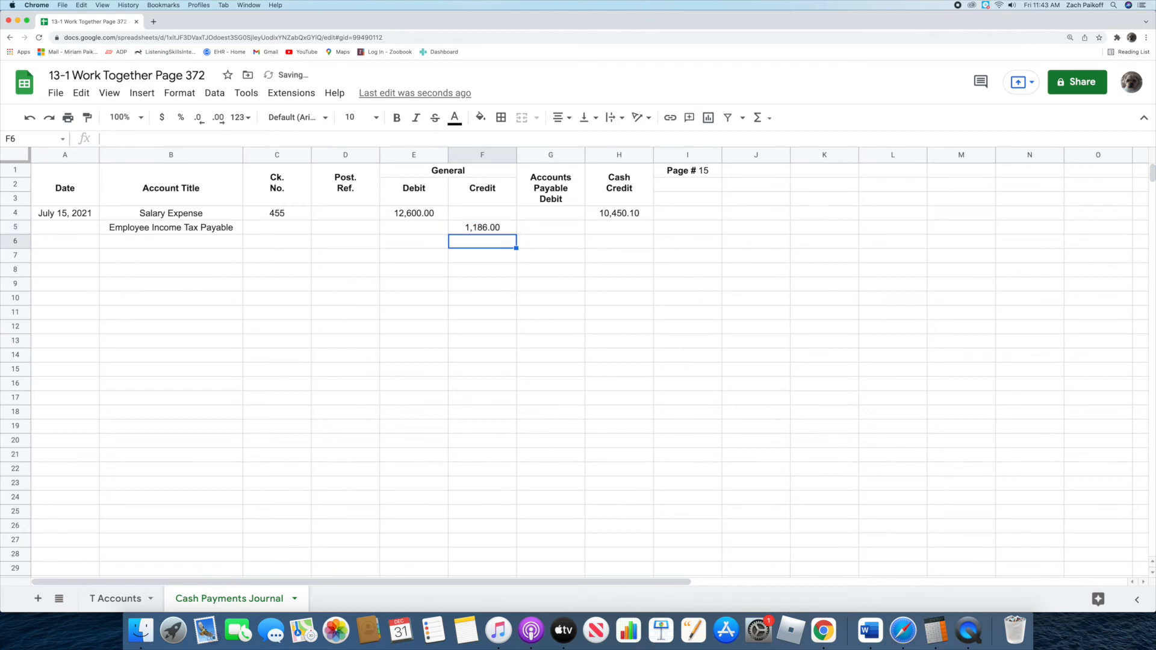
Add a Social Security Tax Payable line below Employee Income Tax Payable with a General Credit of 781.20.
left_click(189, 243)
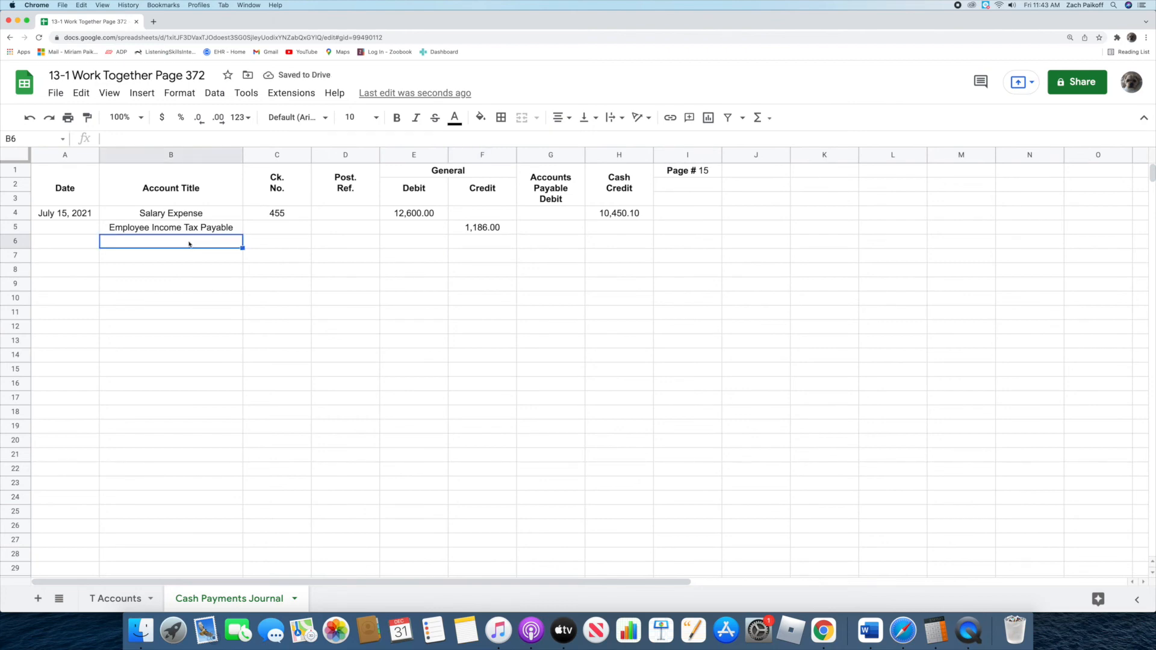
double_click(188, 241)
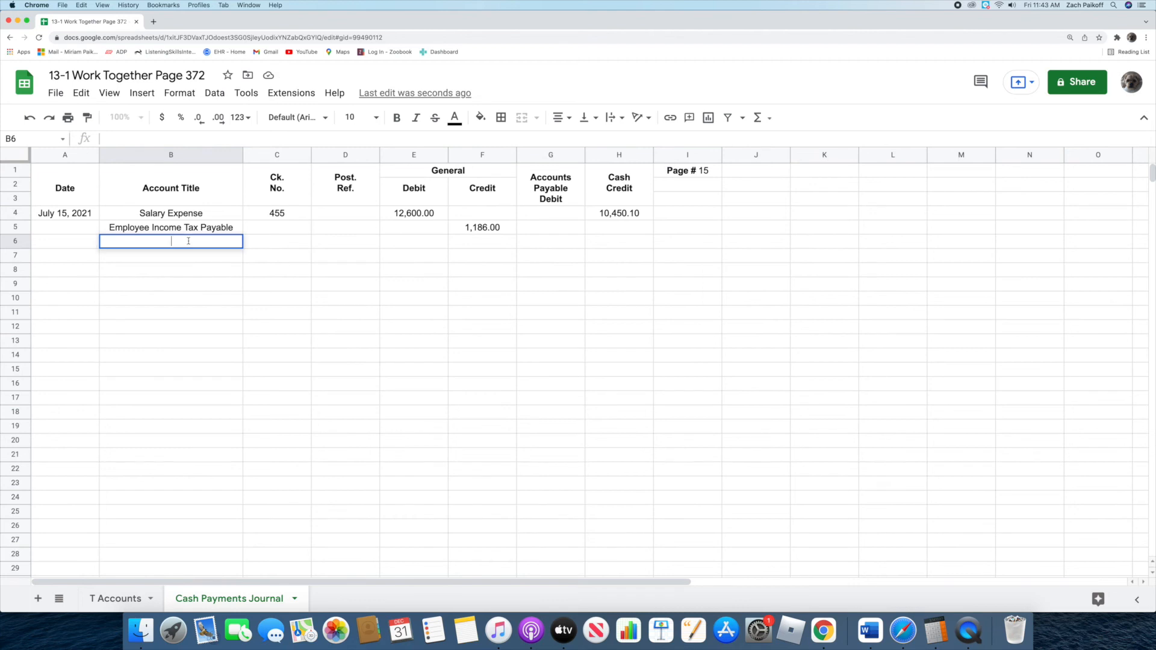
type("Social Securit")
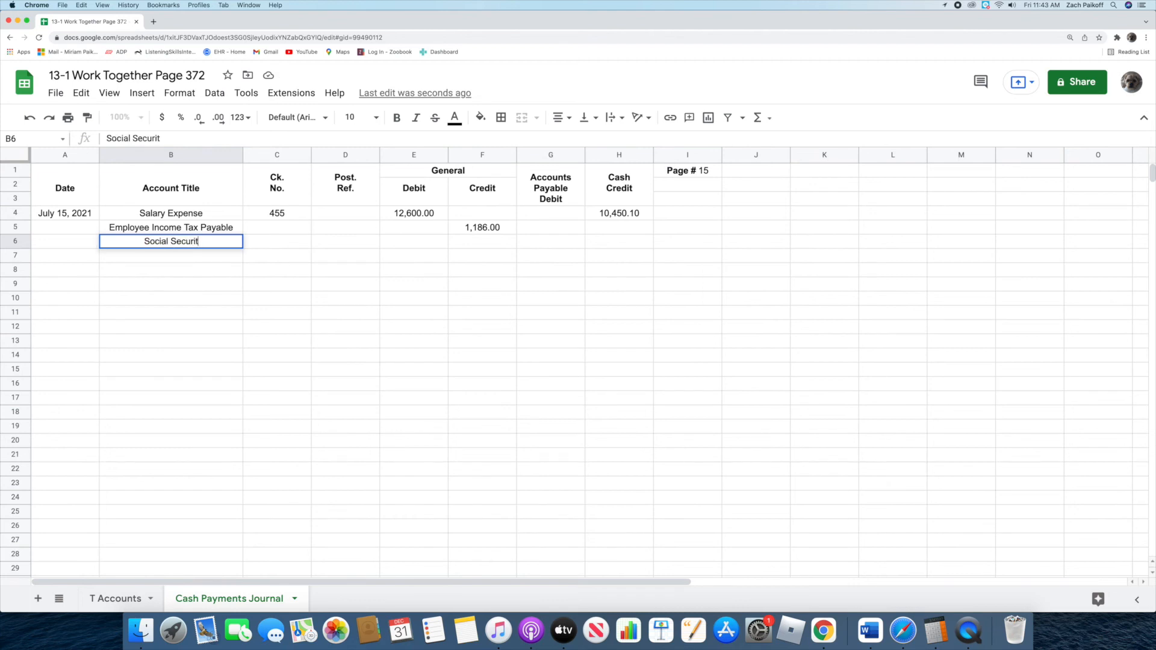
type("y Tax Pa")
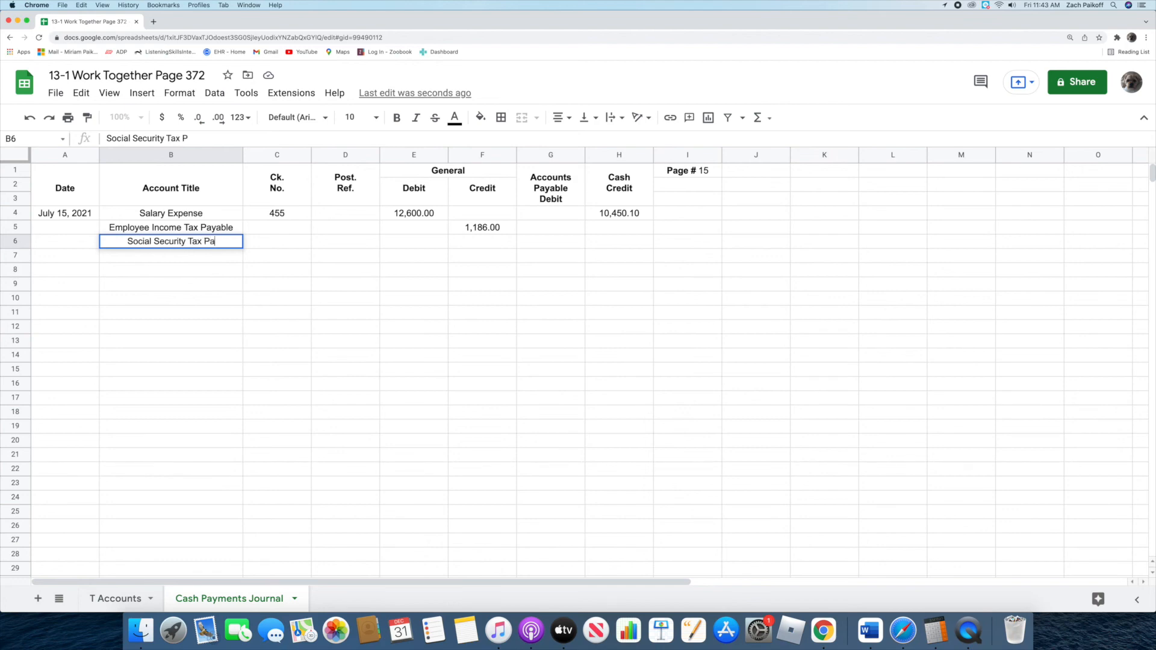
type("yable")
key("Return")
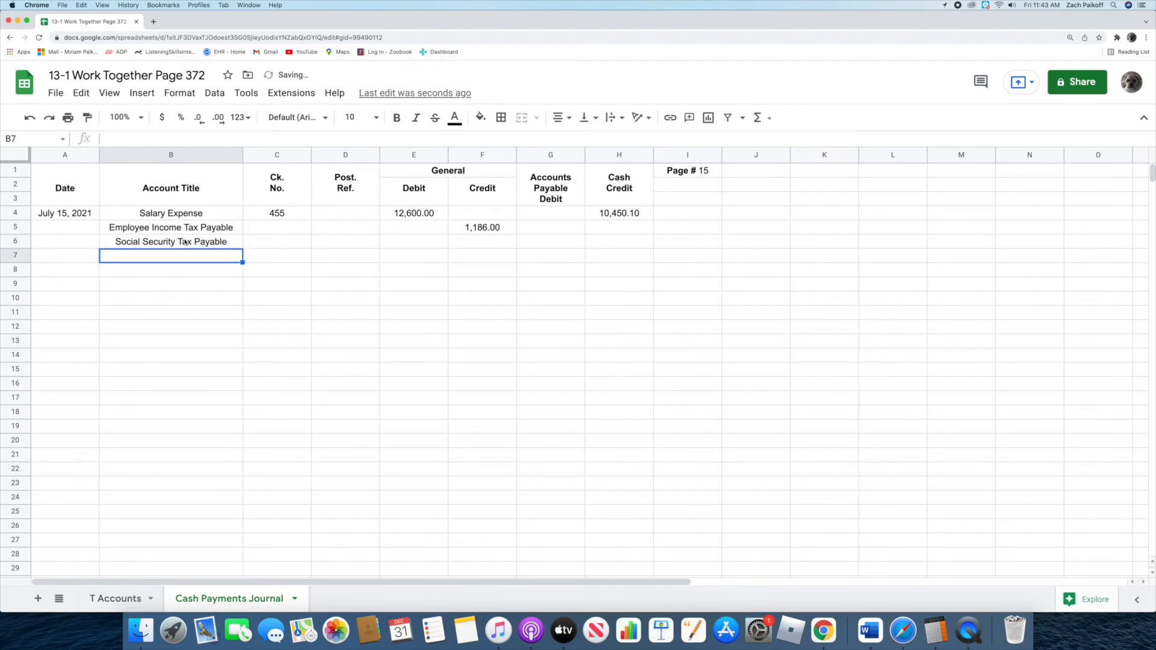
double_click(469, 240)
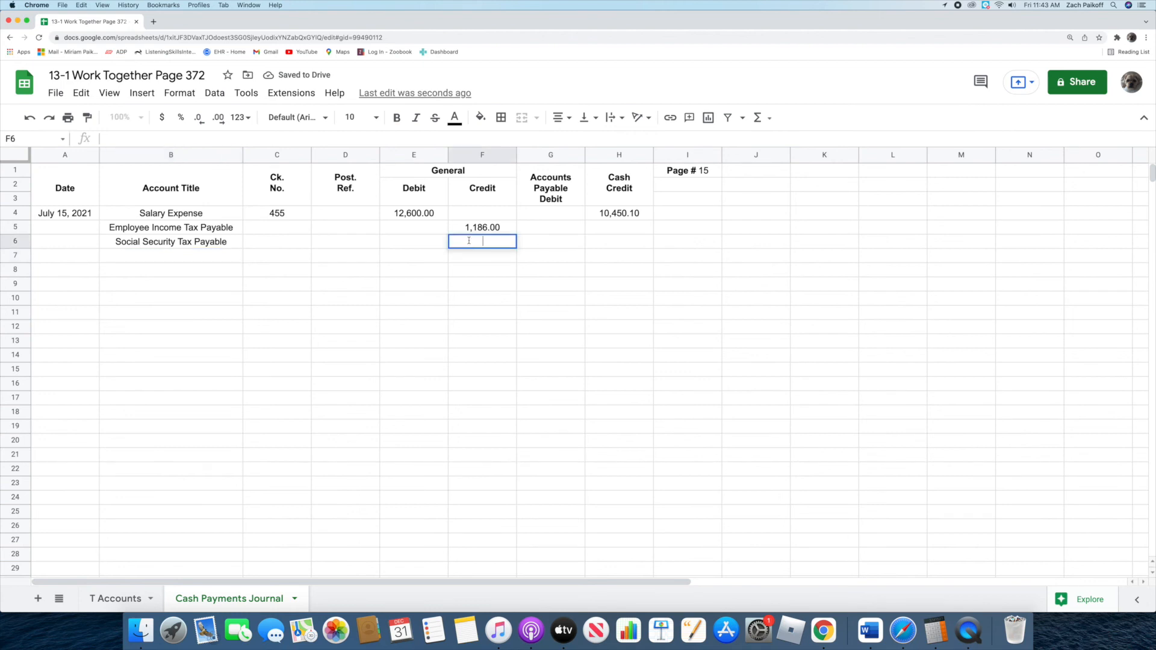
type("781.20")
key("Return")
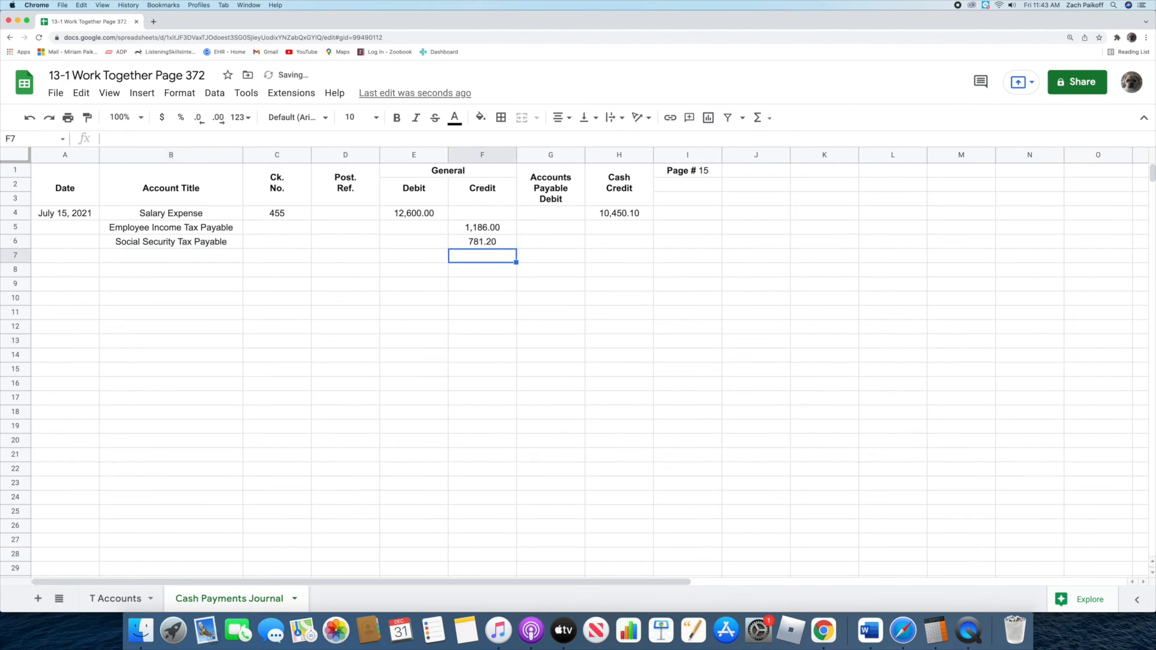
Add a Medicare Tax Payable line below Social Security Tax Payable with a General Credit of 182.70.
left_click(190, 259)
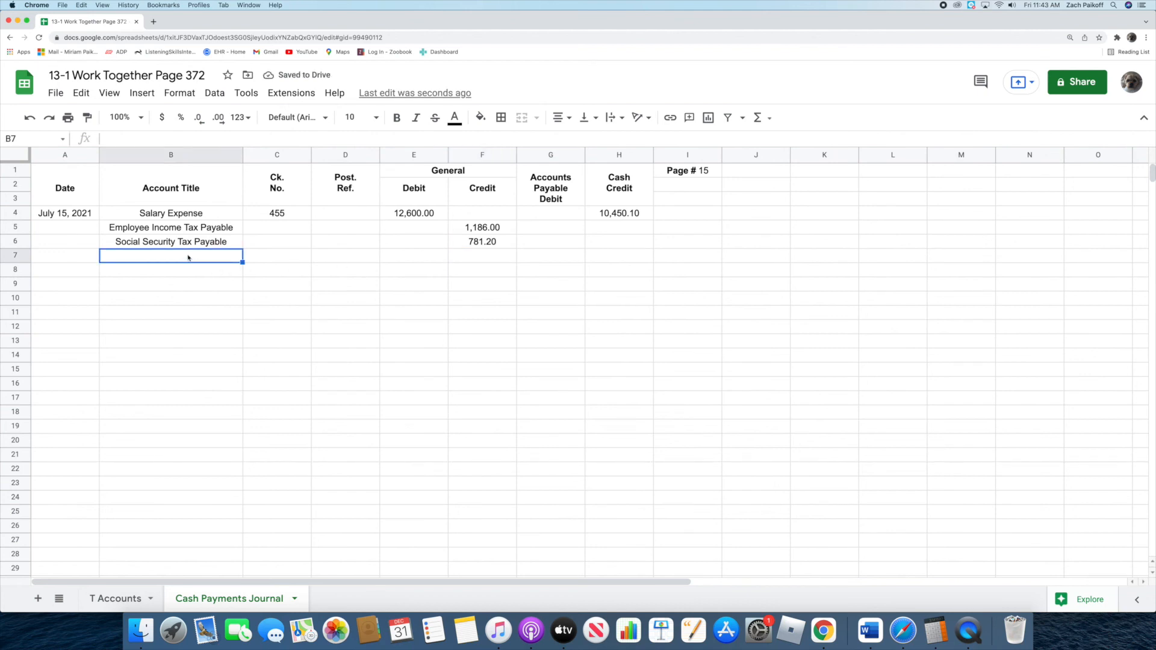
double_click(188, 256)
type("M")
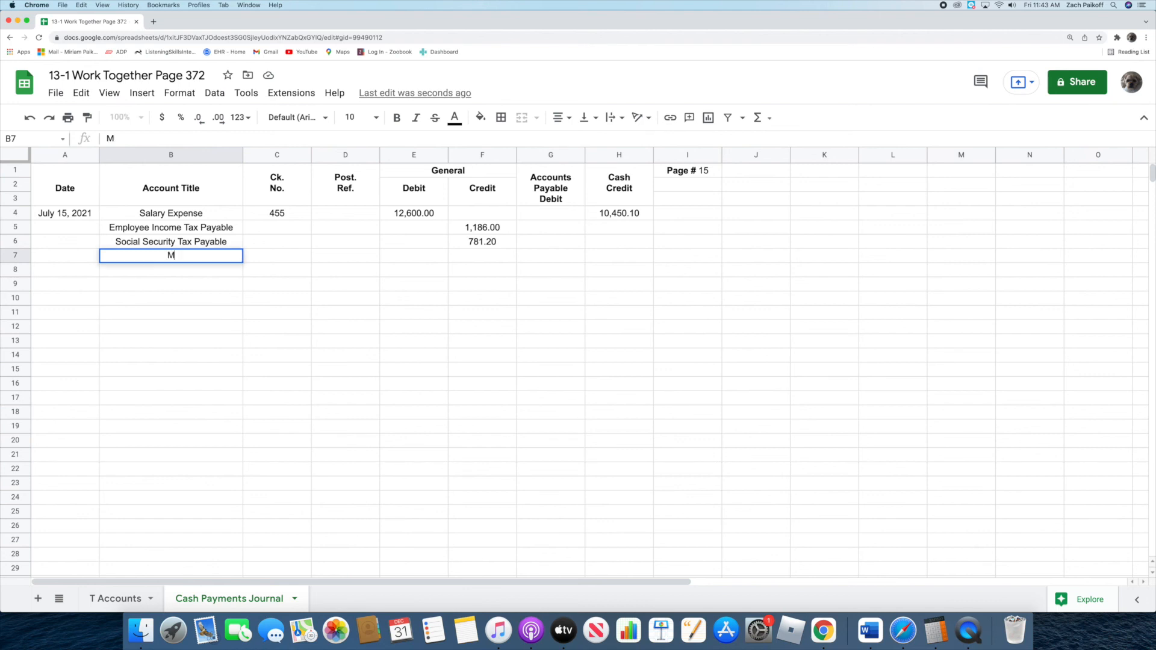
type("edicare Tax Payable")
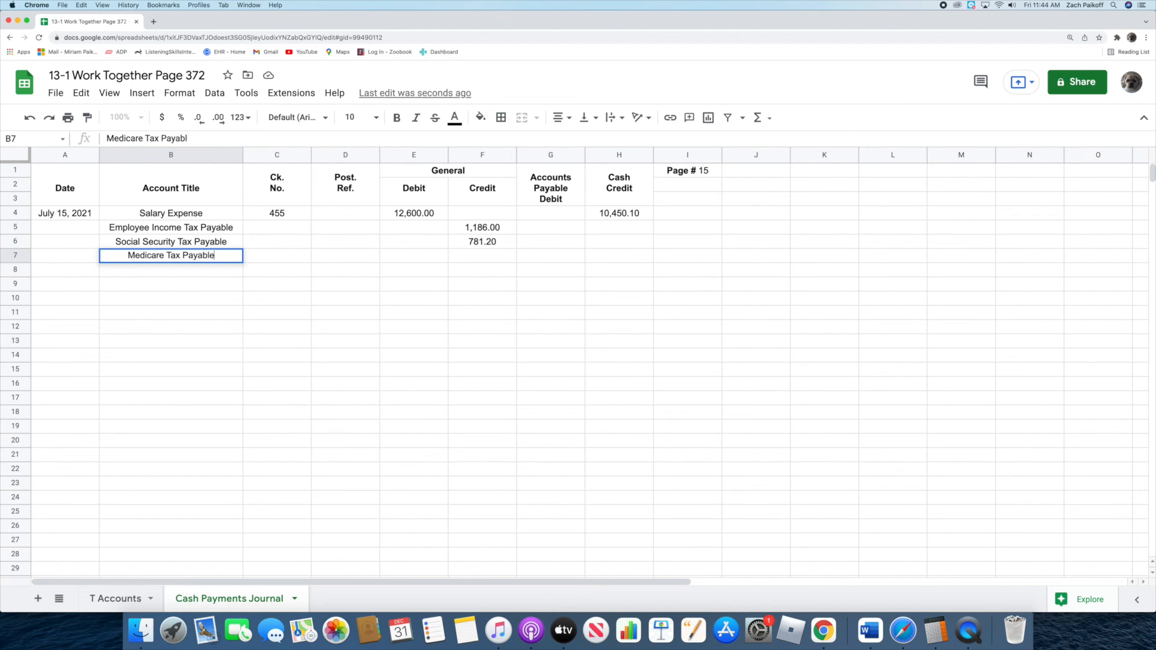
key("Return")
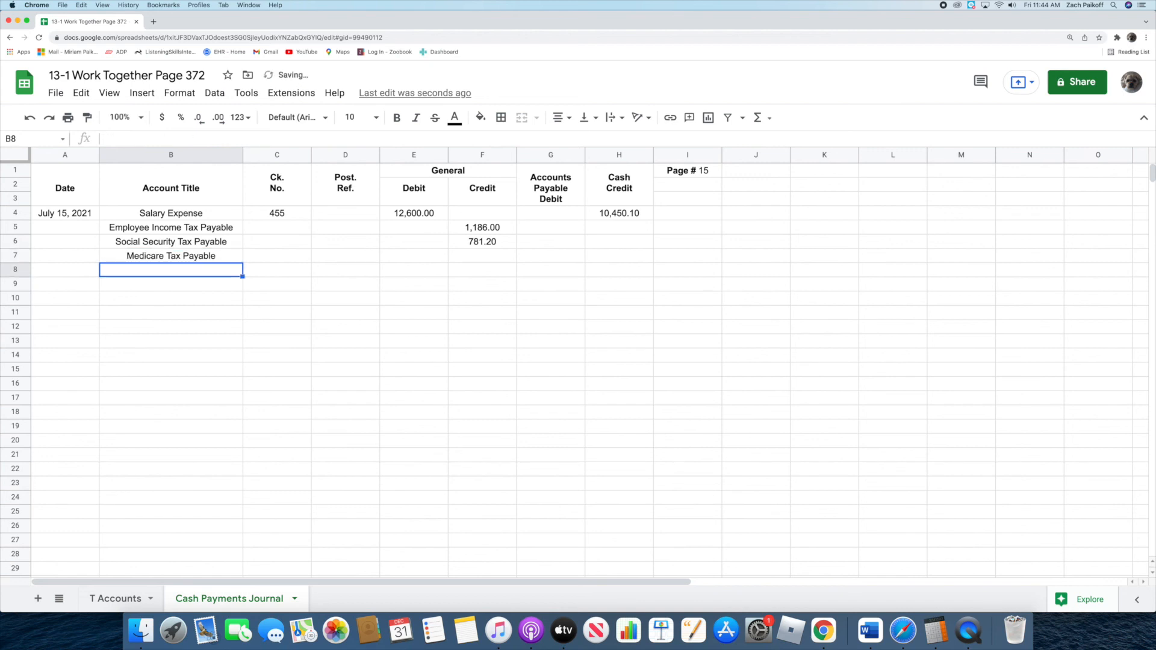
left_click(478, 256)
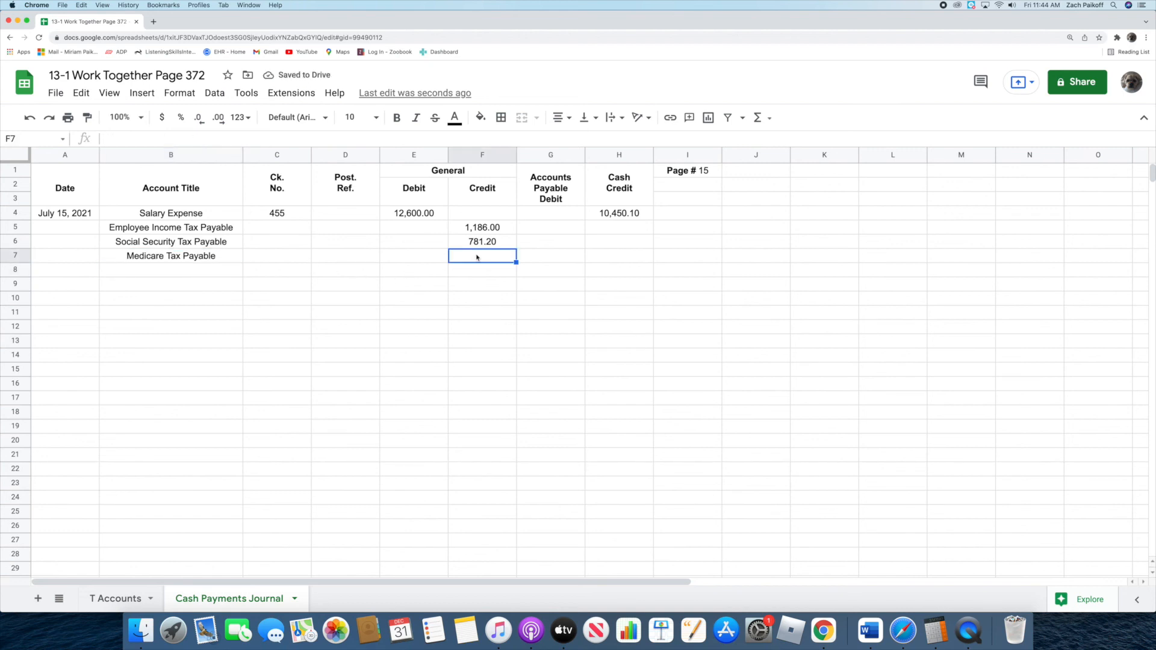
double_click(478, 255)
type("182.70")
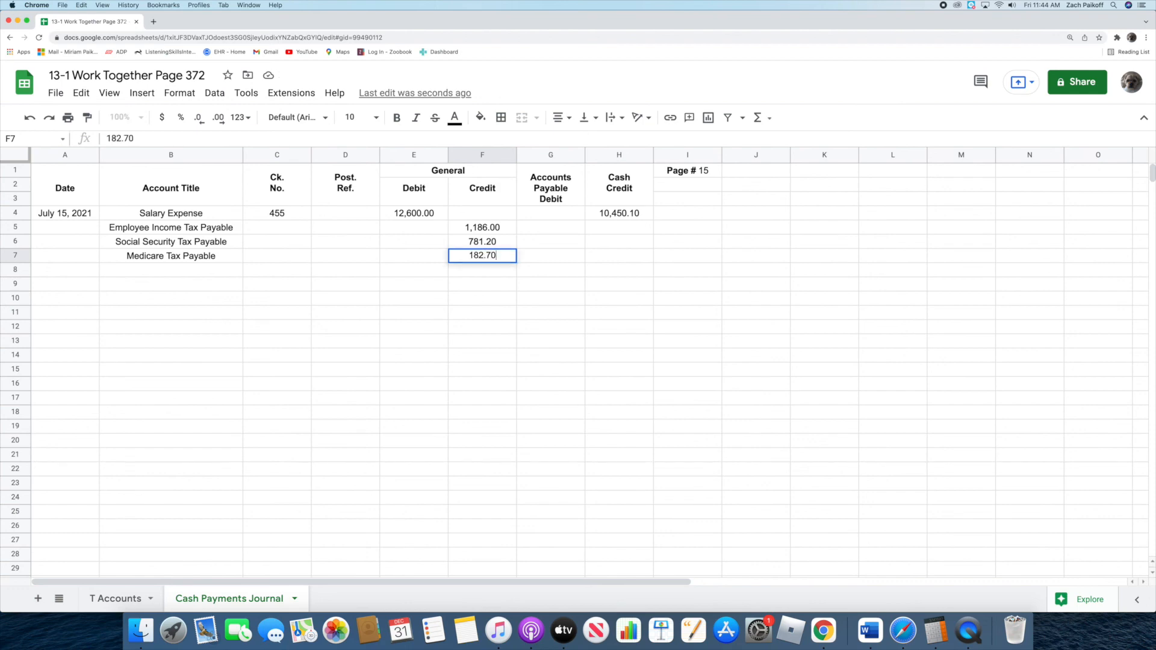
key("Return")
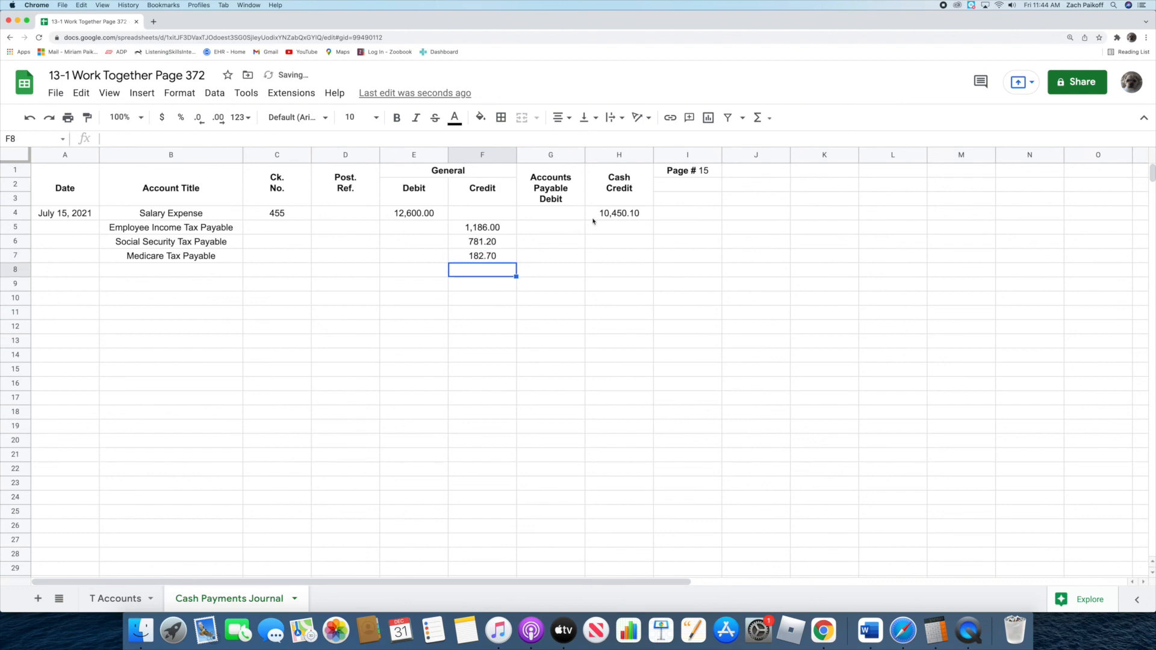